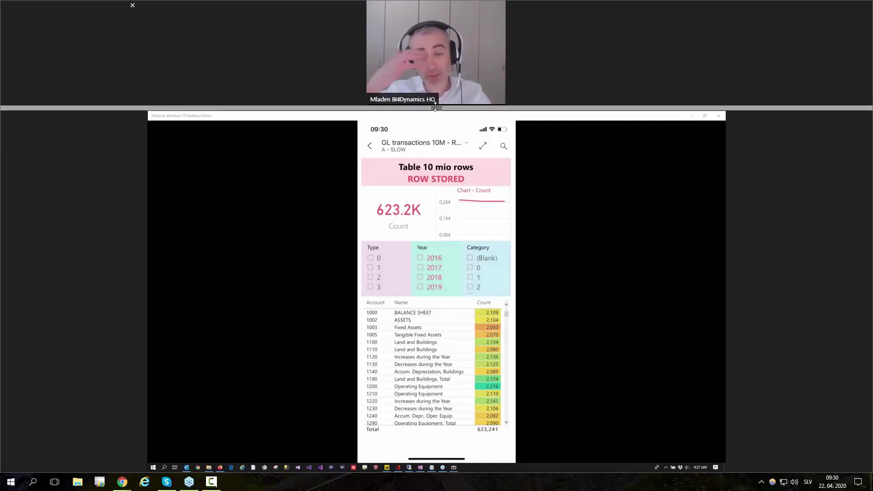
# Apply and then clear the Type 0 and Category 0 slicer filters
pyautogui.moveTo(436, 107); pyautogui.dragTo(446, 5)
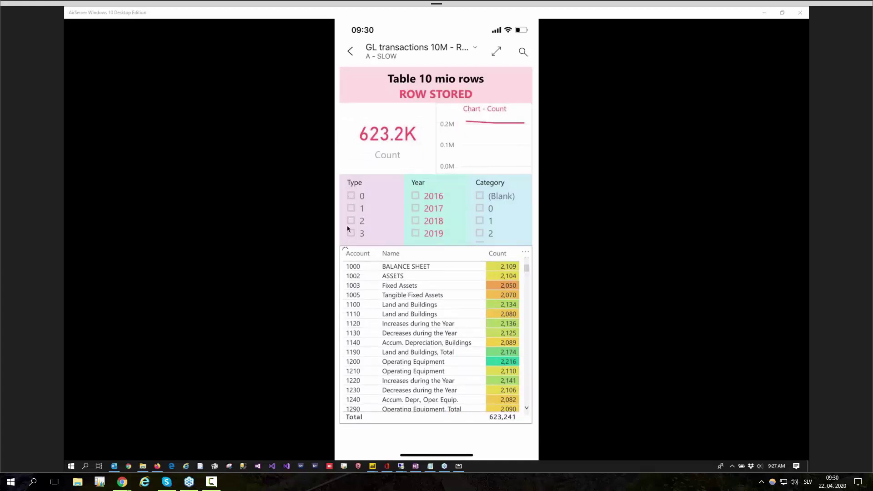
pyautogui.click(351, 197)
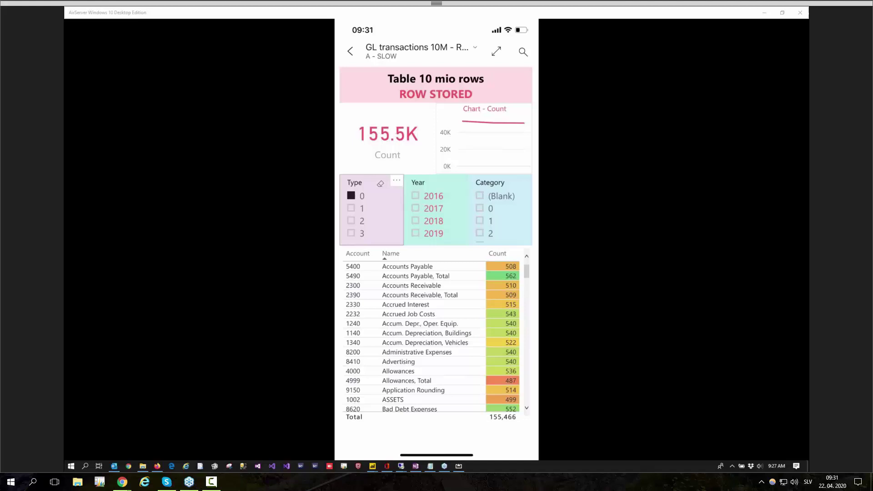
pyautogui.click(351, 195)
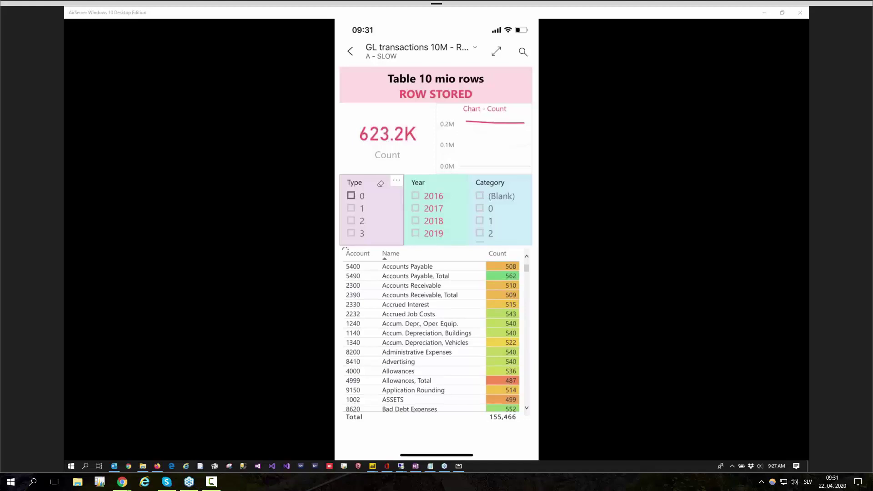
pyautogui.click(480, 208)
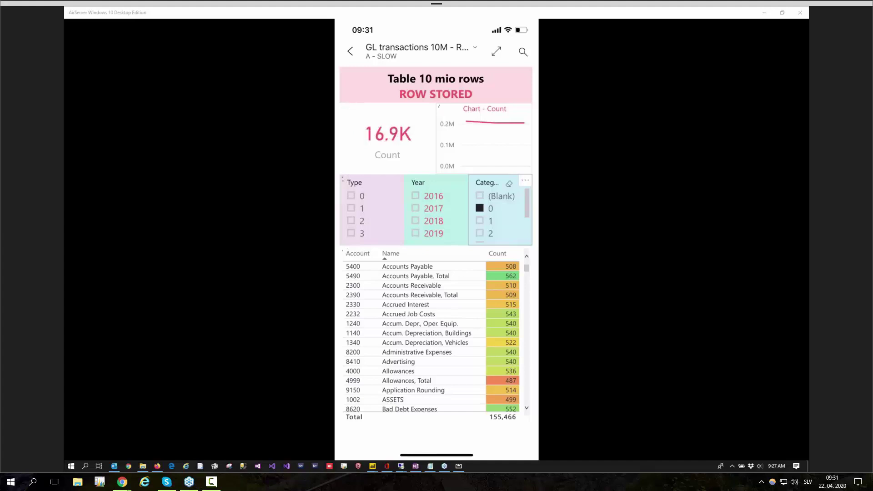
pyautogui.click(479, 208)
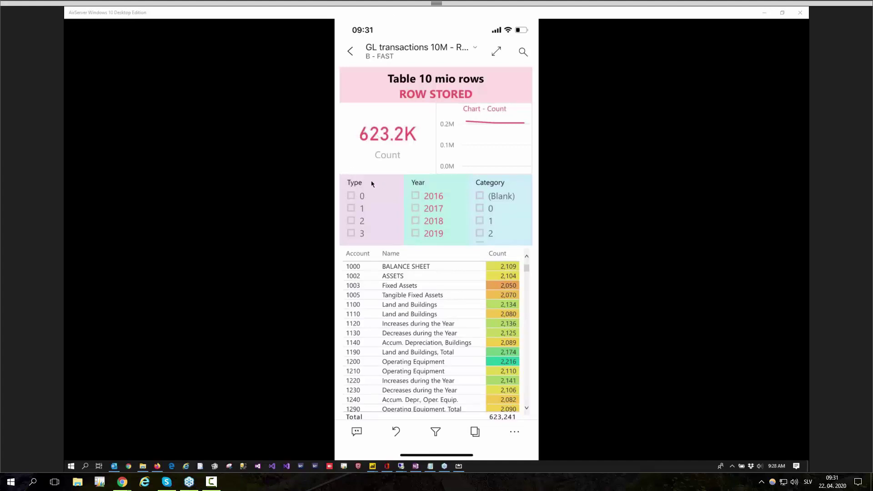
# On the fast page, apply and then clear the Type 1 and Category 1 slicer filters
pyautogui.click(351, 208)
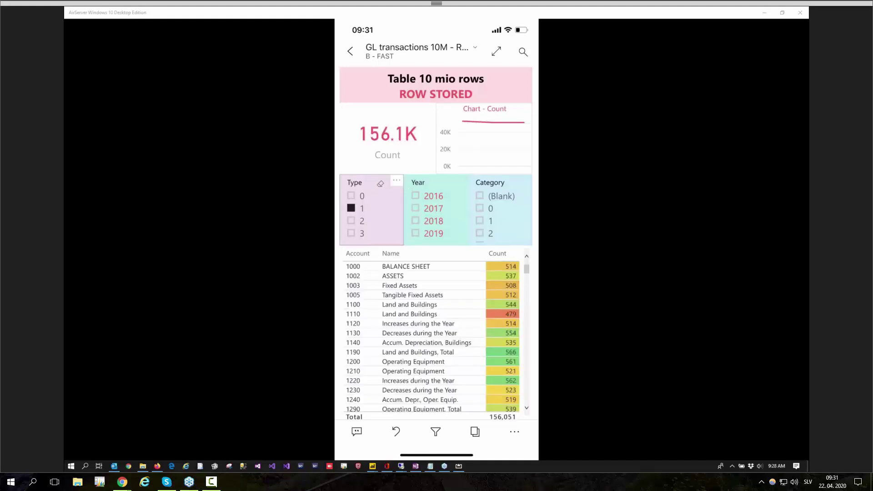
pyautogui.click(351, 208)
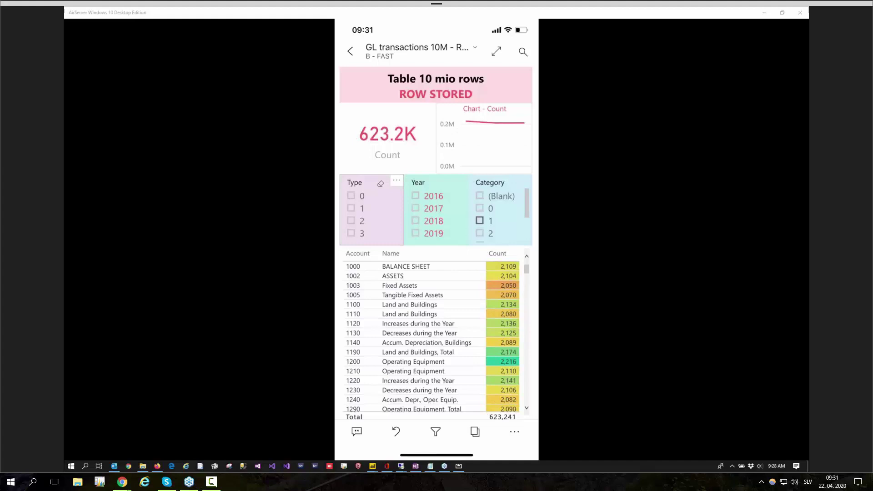
pyautogui.click(479, 220)
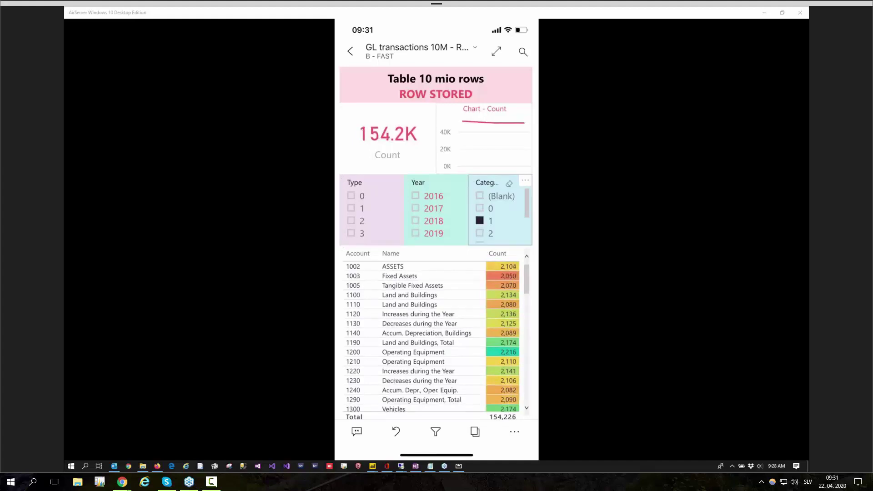
pyautogui.click(480, 221)
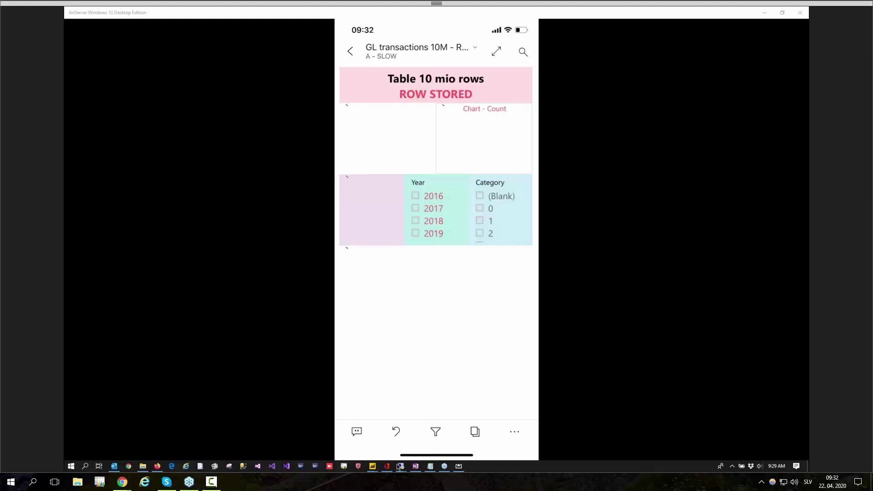
# Bring Power BI Desktop forward, close its small window, and open the Power BI reports folder
pyautogui.moveTo(371, 470)
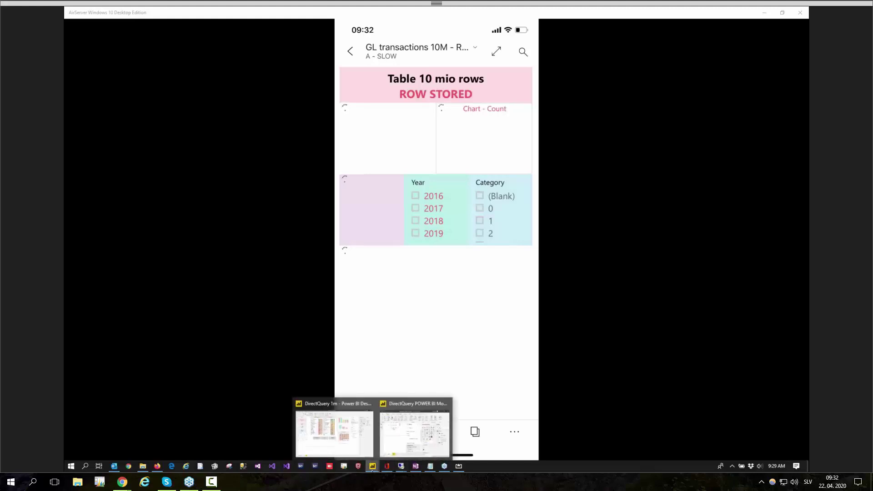
pyautogui.click(391, 437)
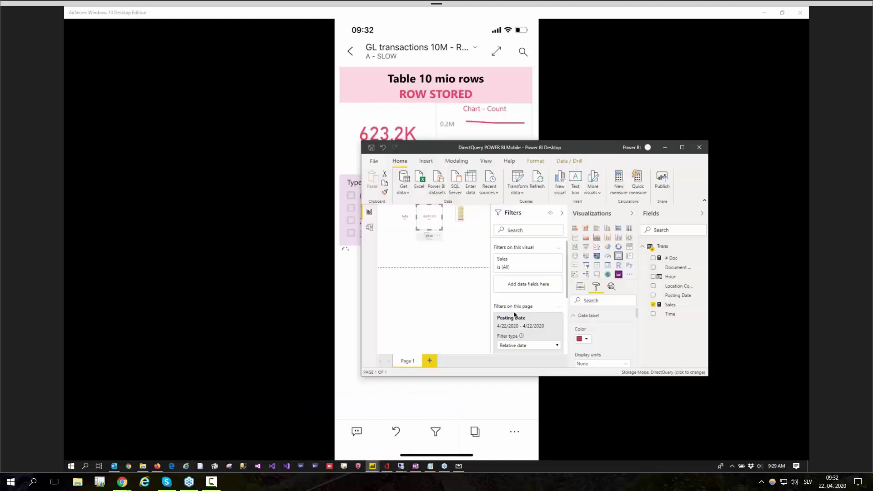
pyautogui.click(699, 147)
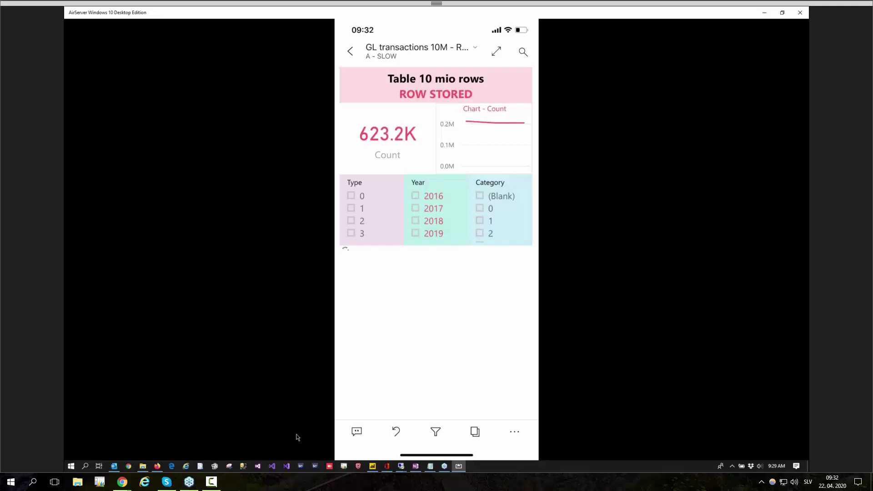
pyautogui.click(142, 467)
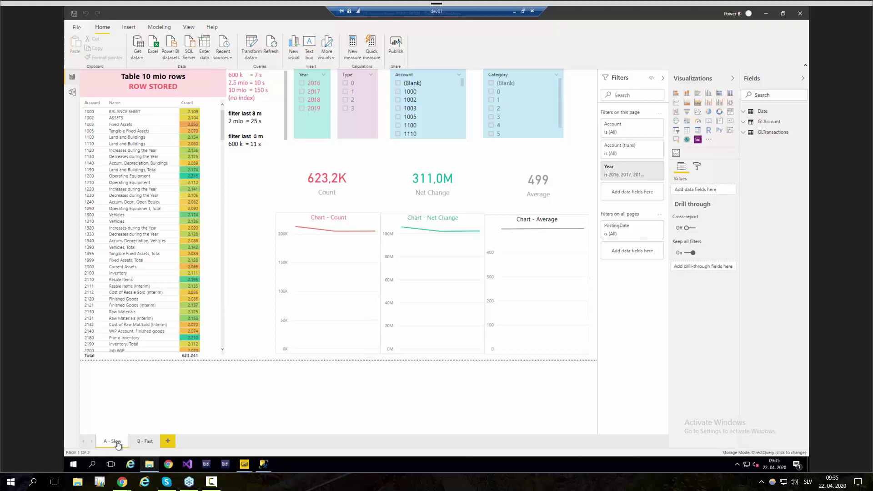
# Apply and clear a Type 3 filter on B - Fast, then return to A - Slow with View options shown
pyautogui.click(144, 442)
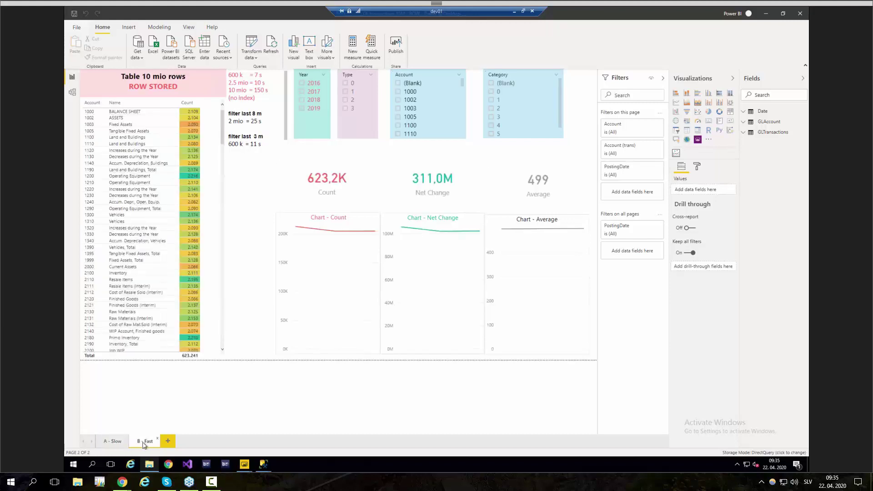
pyautogui.click(344, 109)
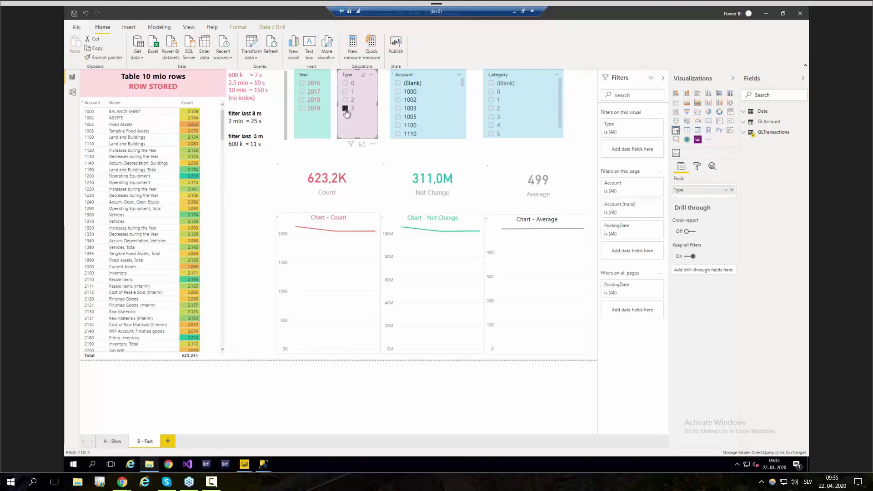
pyautogui.click(345, 109)
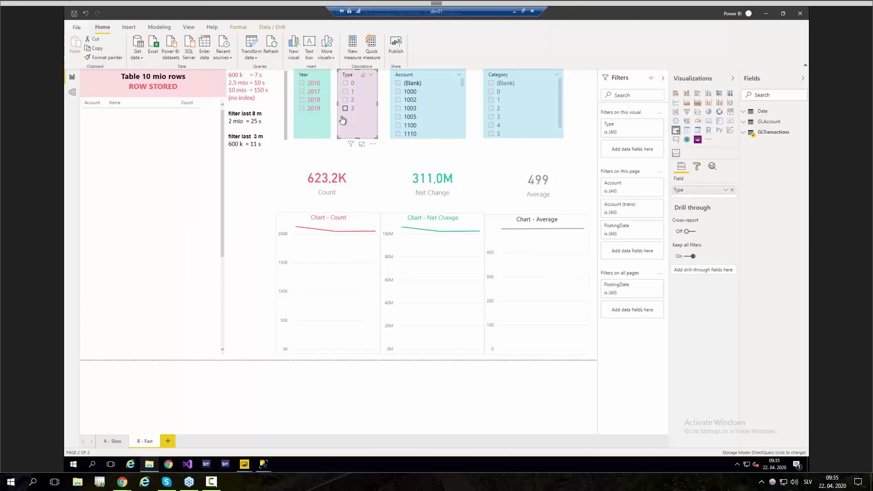
pyautogui.click(115, 442)
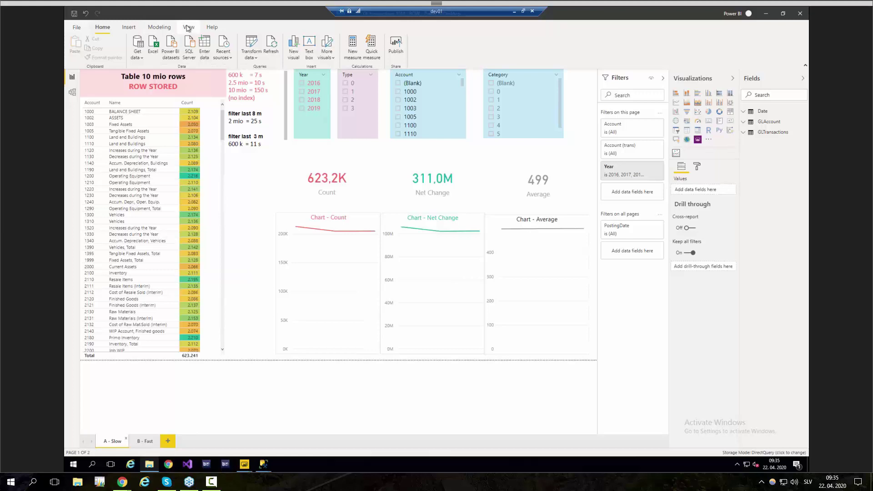
pyautogui.click(188, 28)
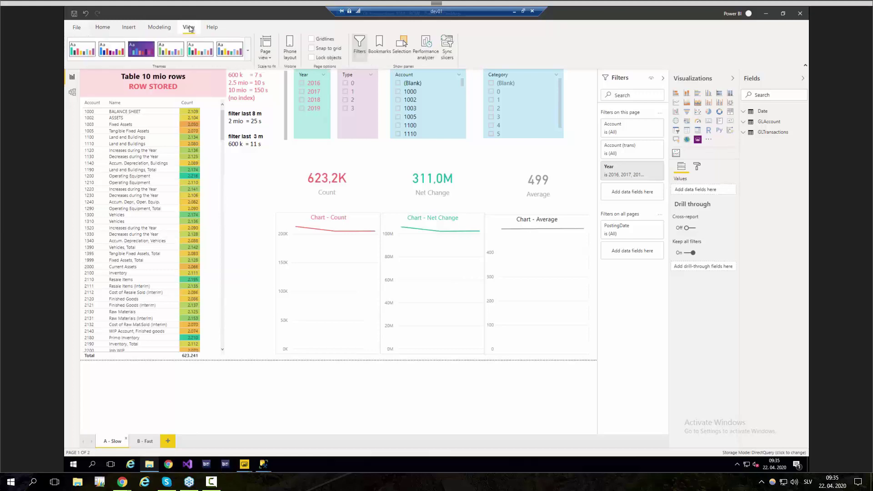
# Record A - Slow timings in Performance analyzer with Filters, Visualizations and Fields panes hidden, reviewing the Table breakdown
pyautogui.click(425, 48)
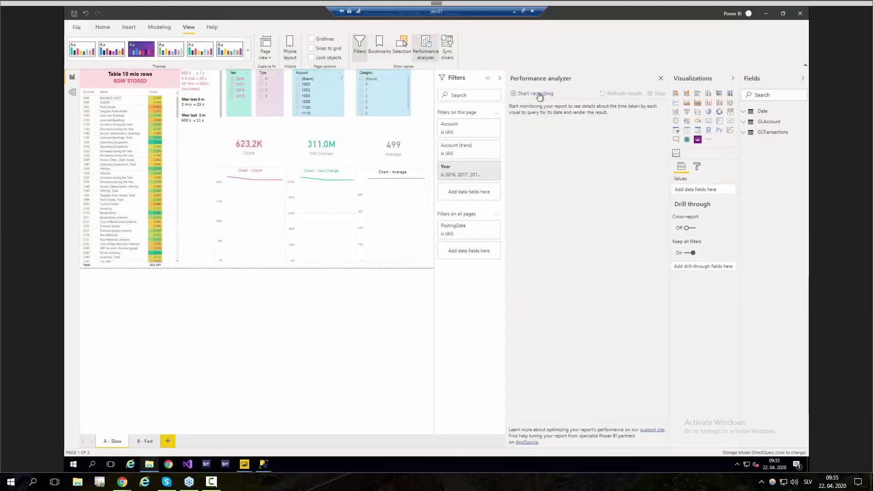
pyautogui.click(532, 95)
pyautogui.click(500, 79)
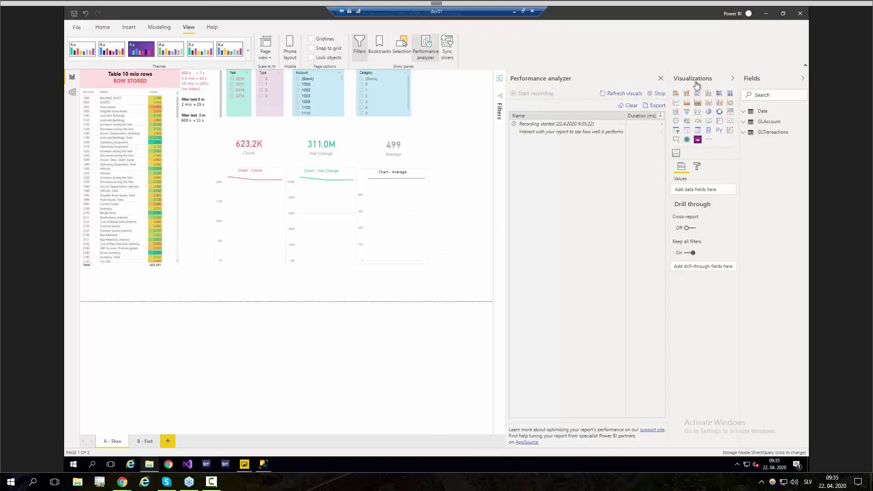
pyautogui.click(733, 78)
pyautogui.click(802, 79)
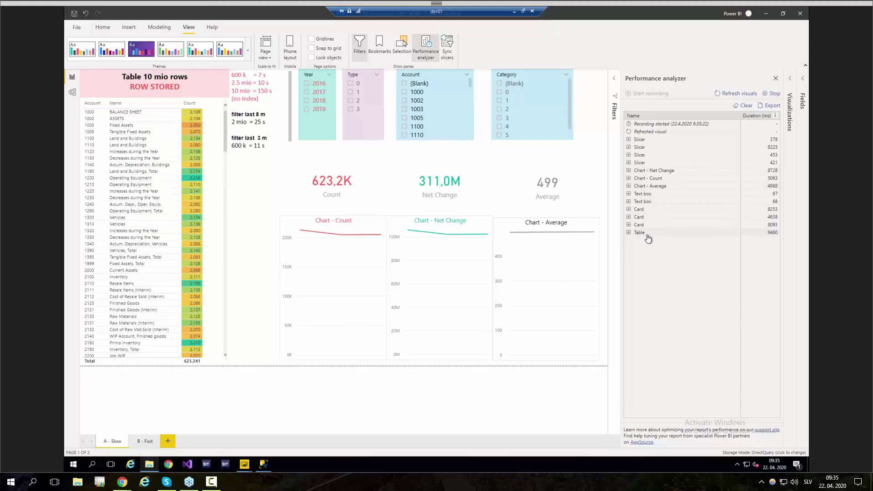
pyautogui.click(648, 237)
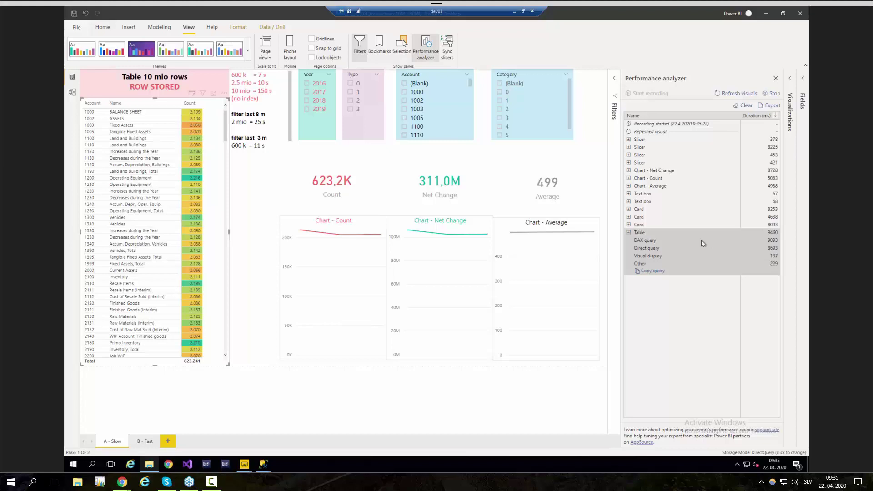
pyautogui.click(656, 237)
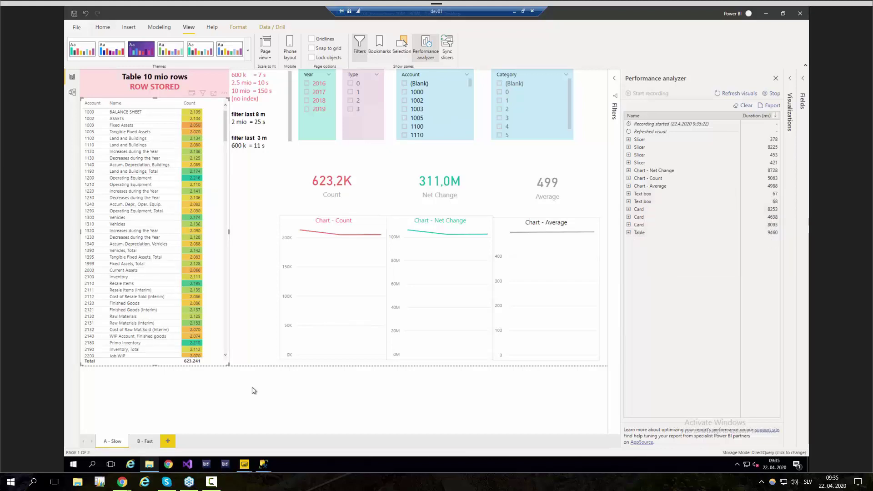
pyautogui.click(146, 441)
# Clear Performance analyzer and refresh all visuals on A - Slow to record fresh load timings
pyautogui.click(736, 106)
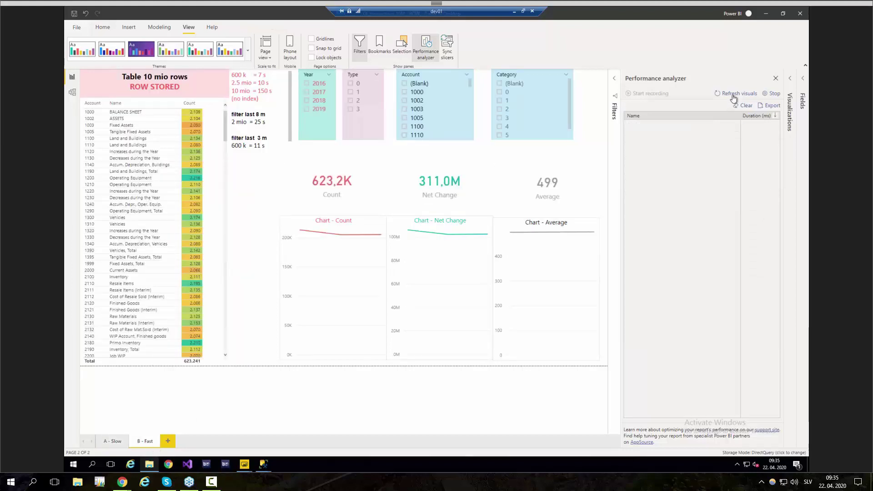
pyautogui.click(733, 94)
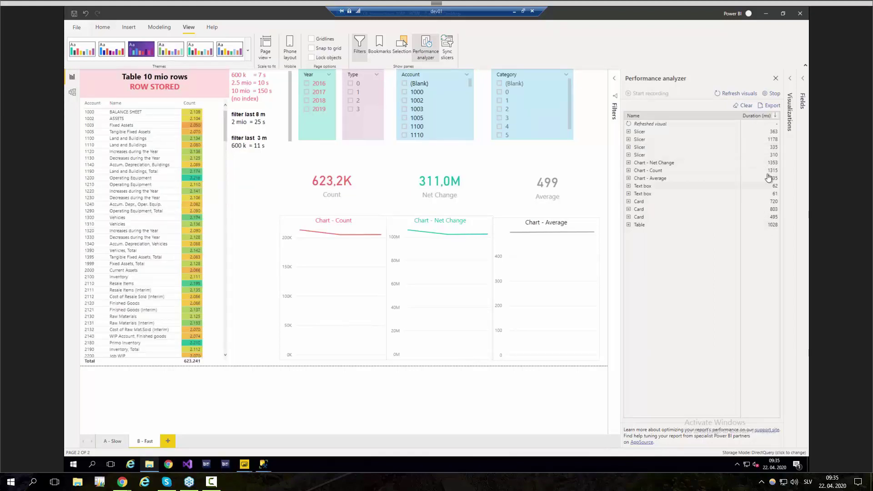
pyautogui.click(119, 447)
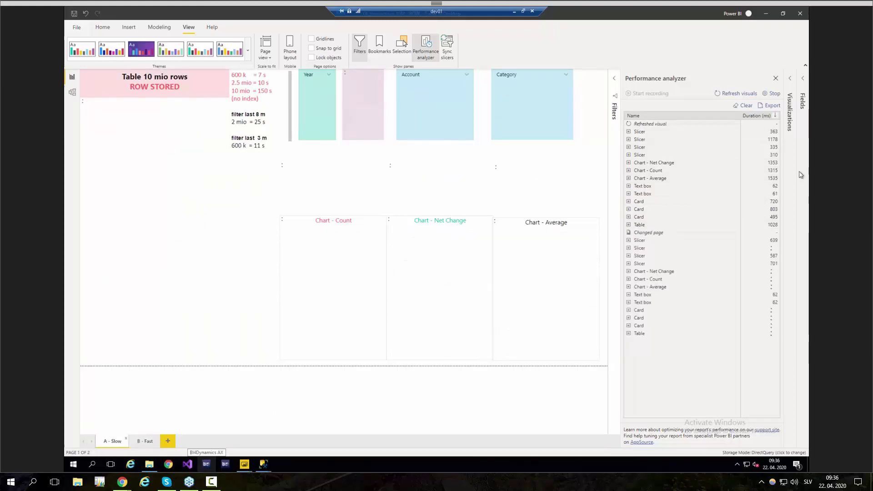
pyautogui.click(745, 105)
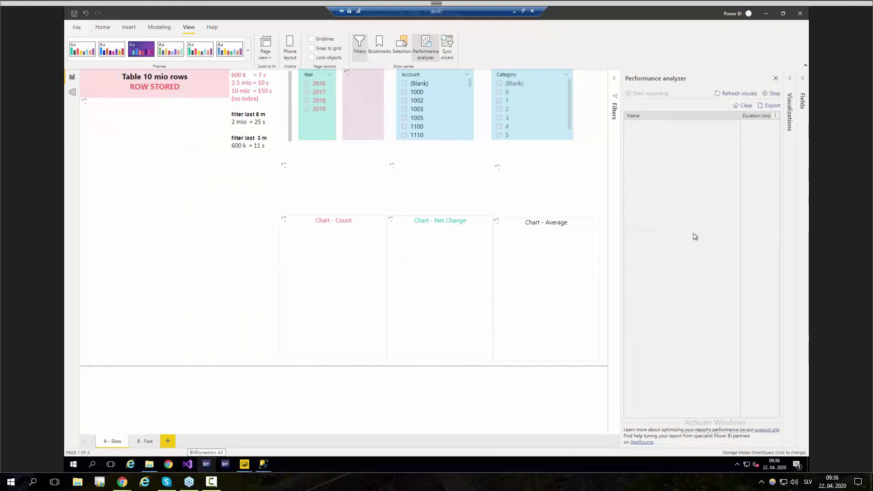
pyautogui.click(736, 97)
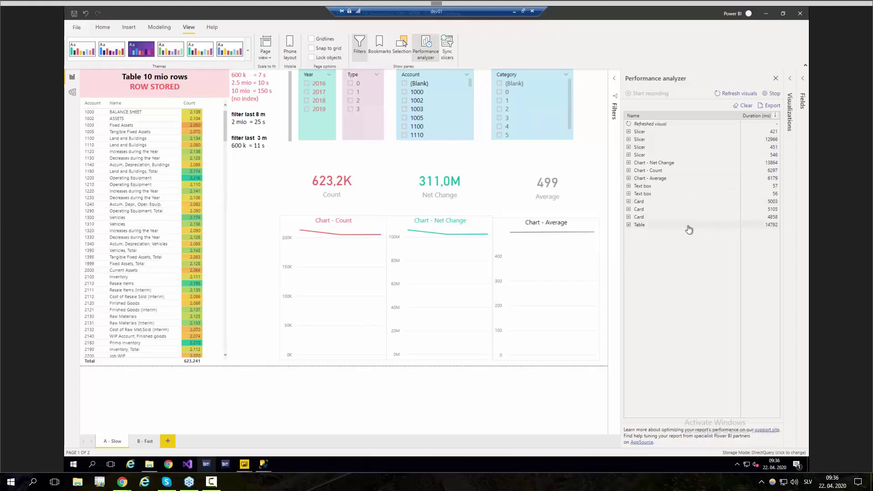
# Copy the generated query of the A - Slow Table visual's 14792 ms load
pyautogui.click(649, 226)
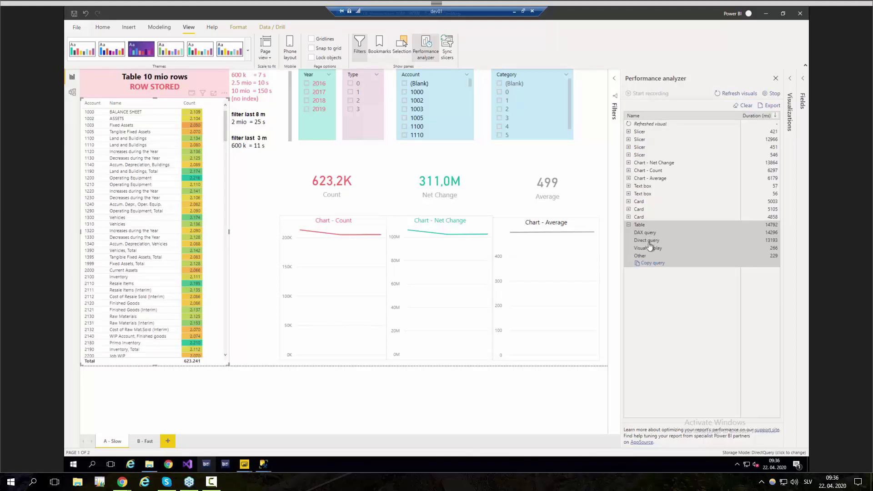
pyautogui.click(655, 264)
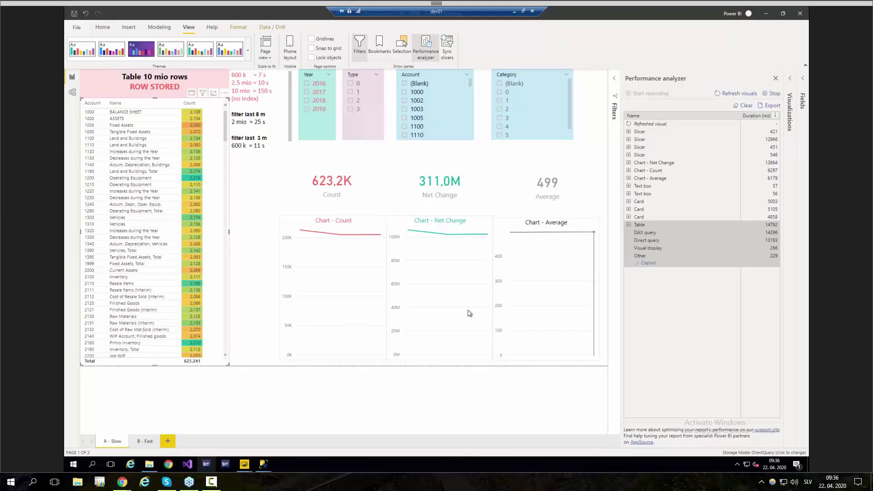
pyautogui.moveTo(264, 464)
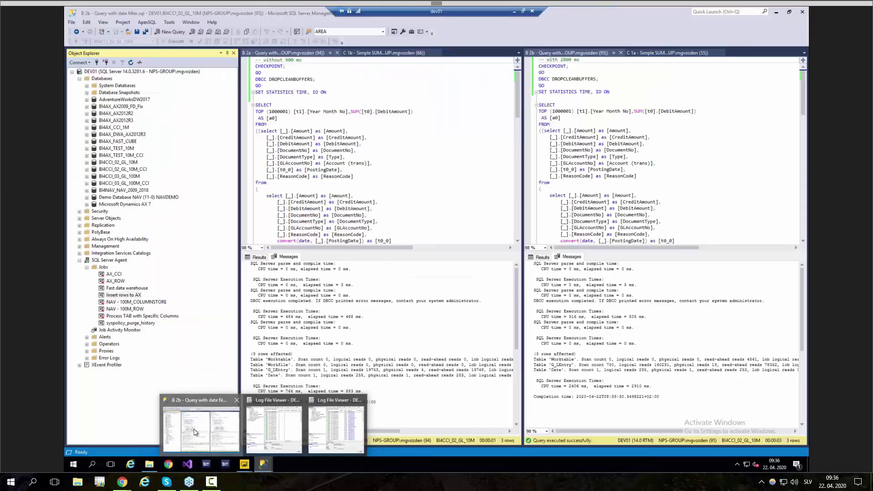
# Paste the Power BI query into a new SSMS query on the BI4CCI_02_GL_10M database
pyautogui.click(196, 435)
pyautogui.click(72, 22)
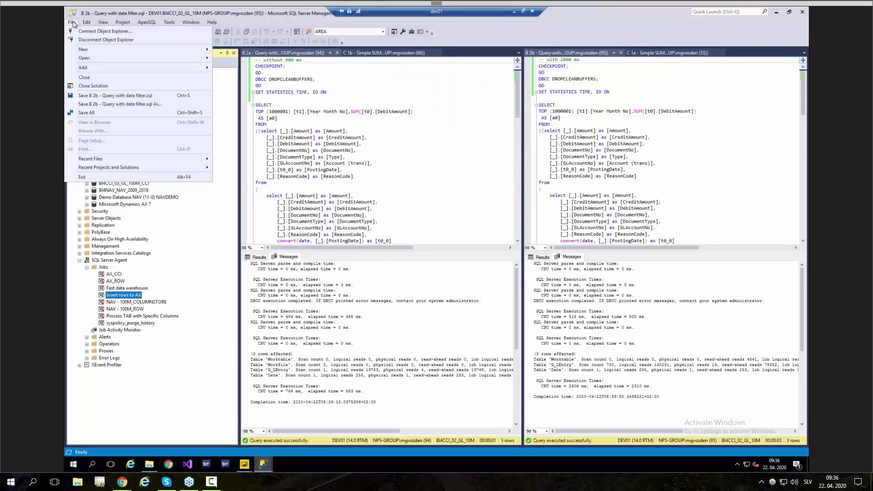
pyautogui.click(73, 22)
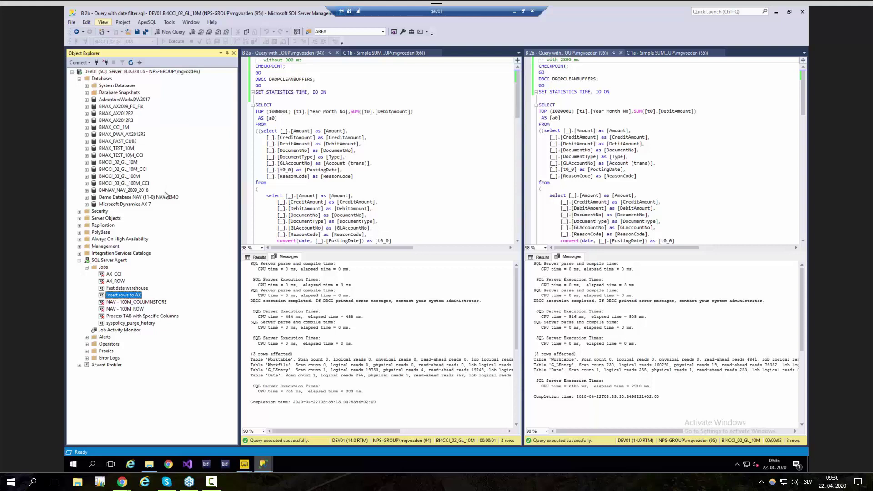
pyautogui.click(130, 152)
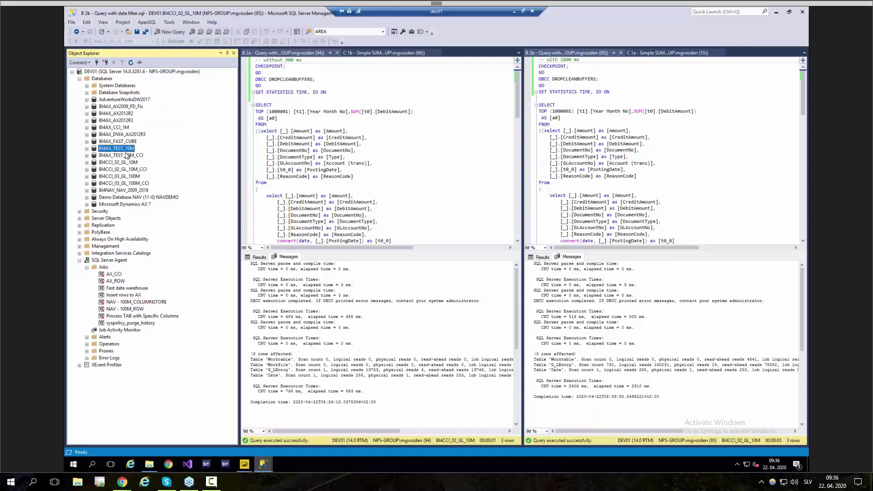
pyautogui.click(126, 164)
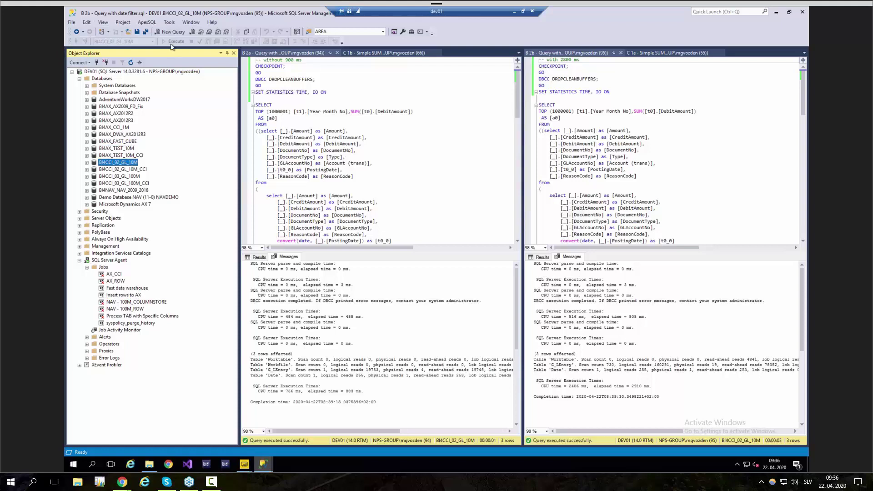
pyautogui.click(170, 37)
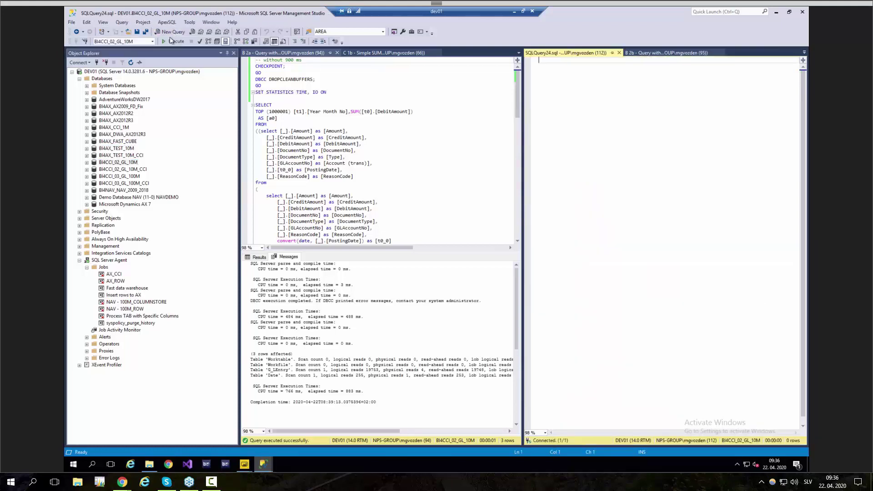
pyautogui.hotkey('ctrl', 'v')
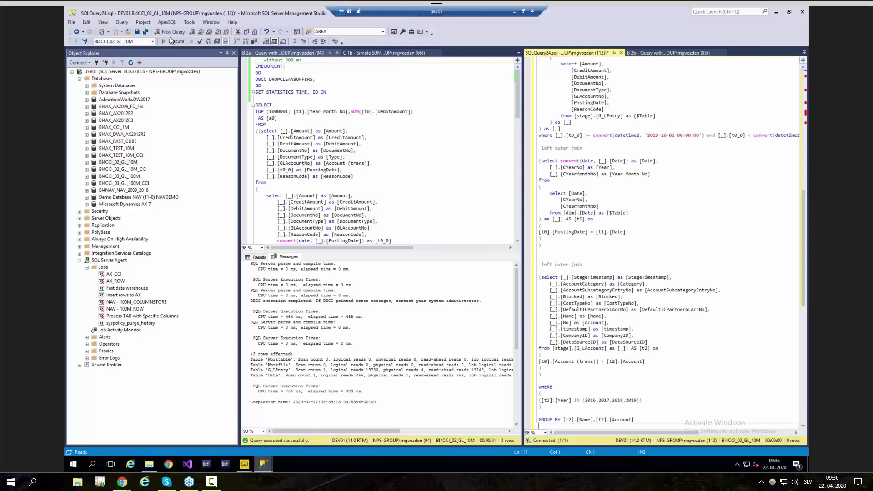
# Run the pasted query (syntax error near '/'), widen the editor, and review the ROLLUPADDISSUBTOTAL and 2016–2019 TREATAS lines
pyautogui.click(551, 113)
pyautogui.press('F5')
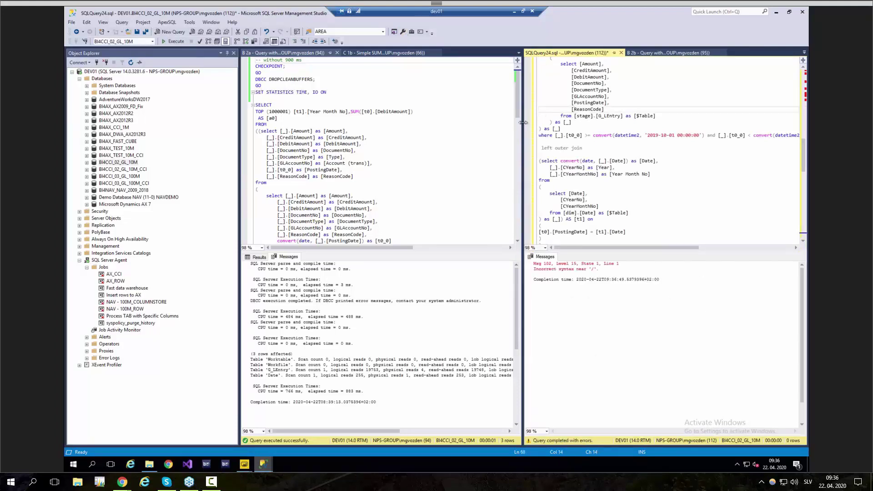
pyautogui.moveTo(522, 120); pyautogui.dragTo(435, 120)
pyautogui.hotkey('ctrl', 'Home')
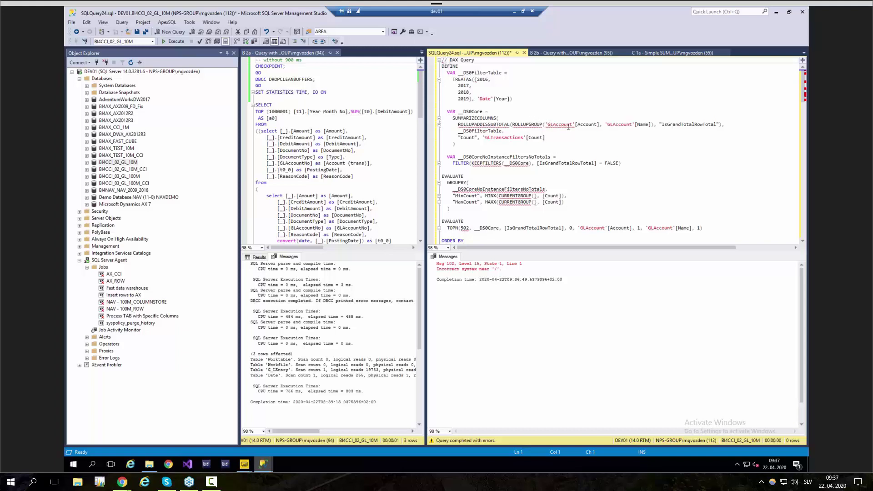
pyautogui.moveTo(677, 121); pyautogui.dragTo(705, 127)
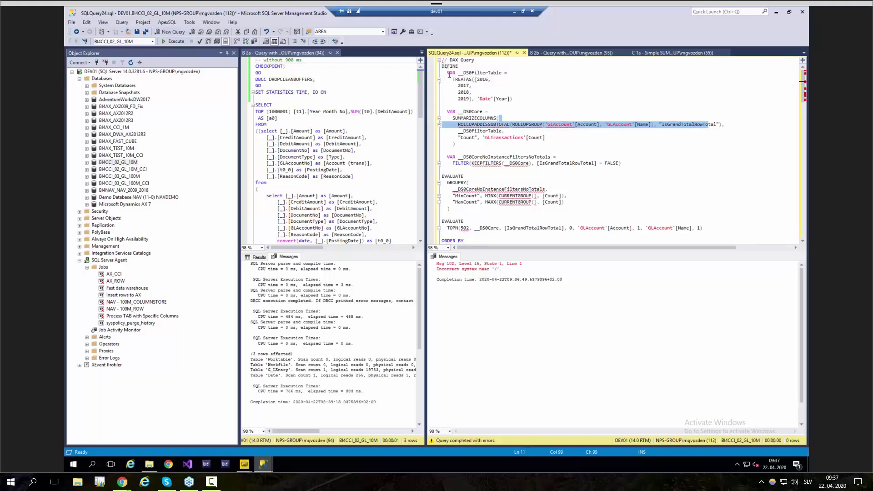
pyautogui.moveTo(453, 79); pyautogui.dragTo(511, 99)
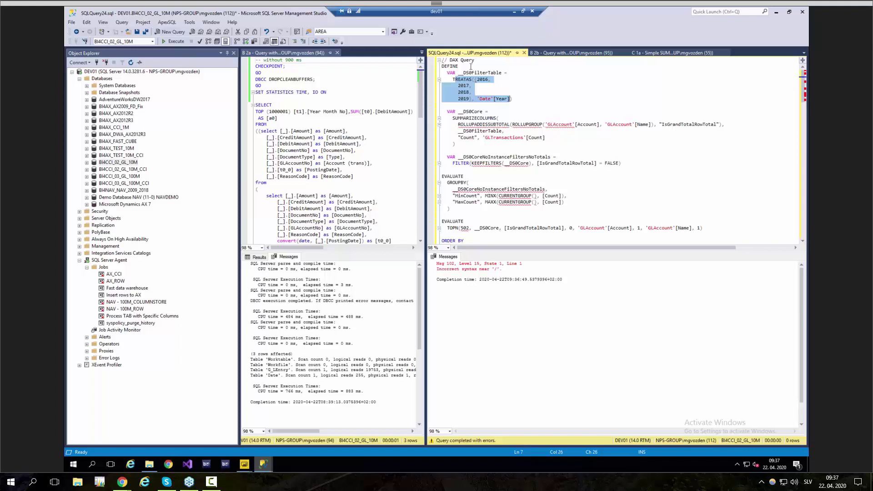
# Delete the DAX block and the // SQL Query comment, leaving only the SQL SELECT
pyautogui.click(445, 59)
pyautogui.moveTo(444, 60); pyautogui.dragTo(542, 204)
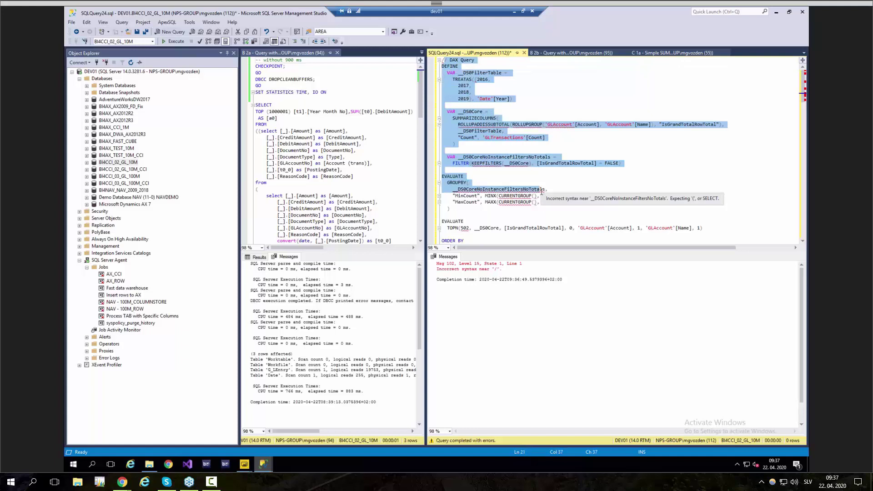
pyautogui.scroll(-7, 541, 192)
pyautogui.hotkey('shift', 'Down')
pyautogui.hotkey('shift', 'Down')
pyautogui.hotkey('shift', 'Down')
pyautogui.hotkey('shift', 'Down')
pyautogui.hotkey('shift', 'Down')
pyautogui.hotkey('shift', 'Down')
pyautogui.hotkey('shift', 'Down')
pyautogui.hotkey('shift', 'Down')
pyautogui.hotkey('shift', 'Down')
pyautogui.hotkey('shift', 'Down')
pyautogui.hotkey('shift', 'Down')
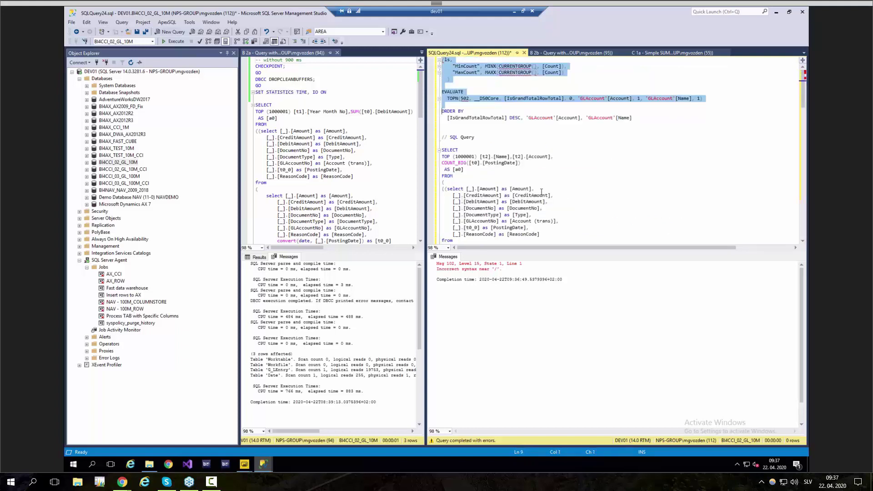
pyautogui.press('Delete')
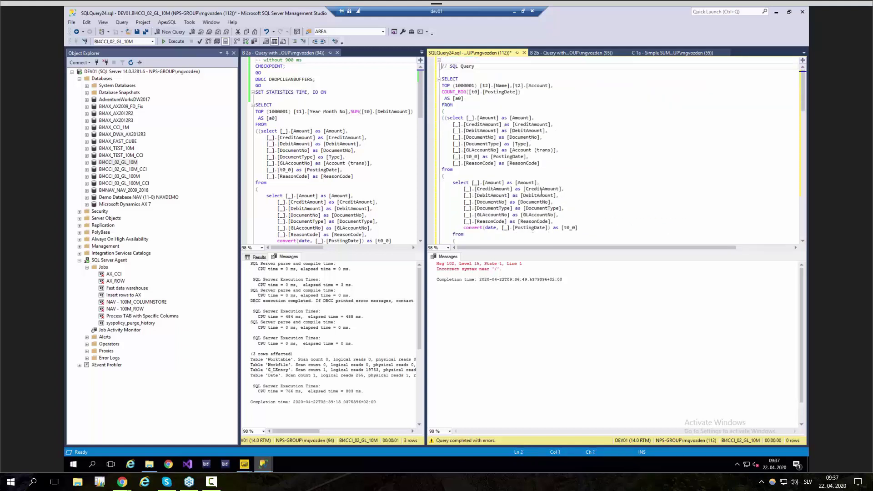
pyautogui.hotkey('shift', 'End')
pyautogui.press('Delete')
# Execute the trimmed SQL query for 295 account rows, glance at Power BI, then return to SQLQuery24
pyautogui.click(562, 131)
pyautogui.press('F5')
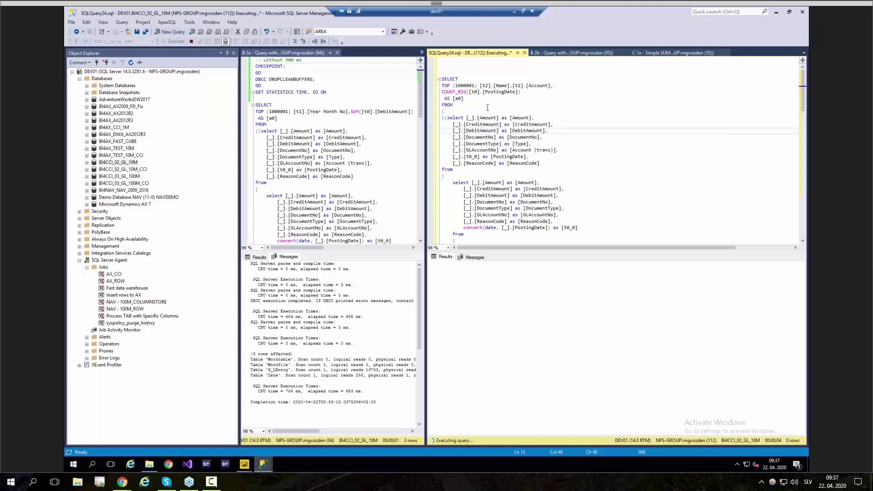
pyautogui.moveTo(243, 468)
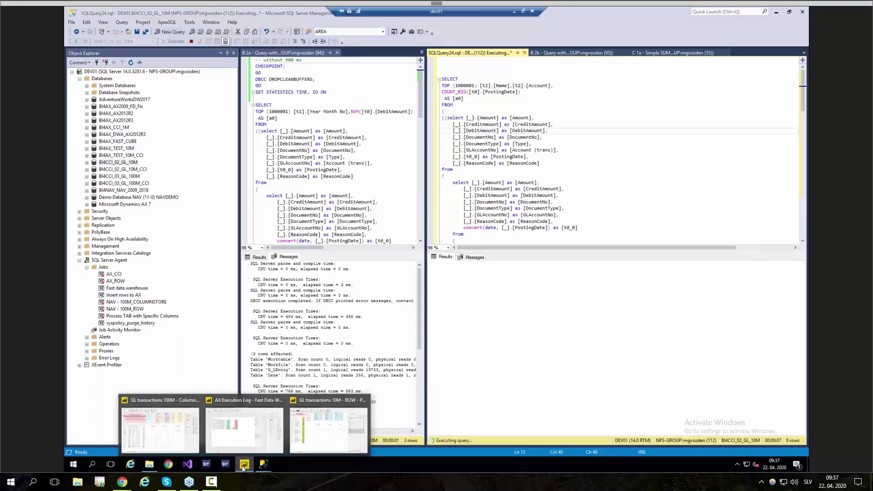
pyautogui.click(308, 442)
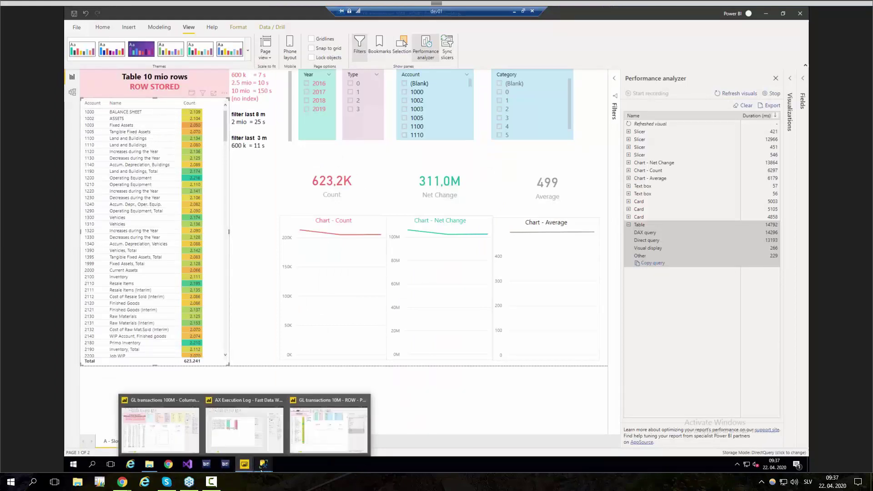
pyautogui.moveTo(261, 471)
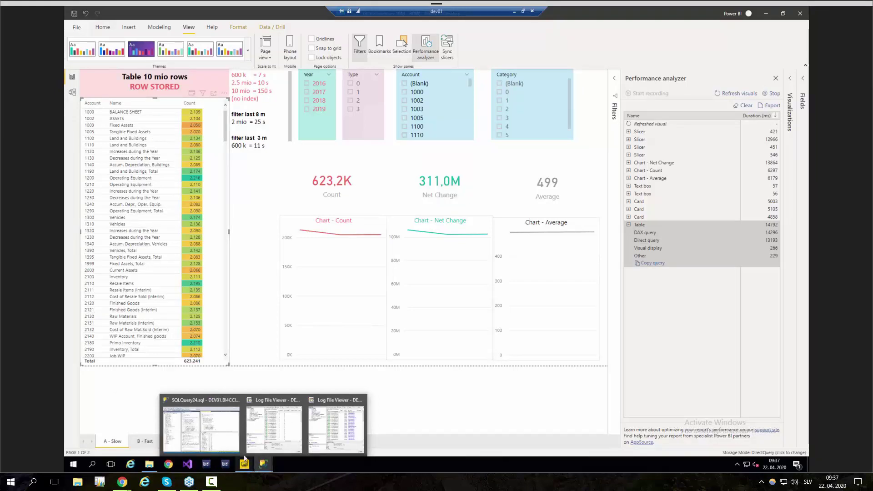
pyautogui.click(201, 425)
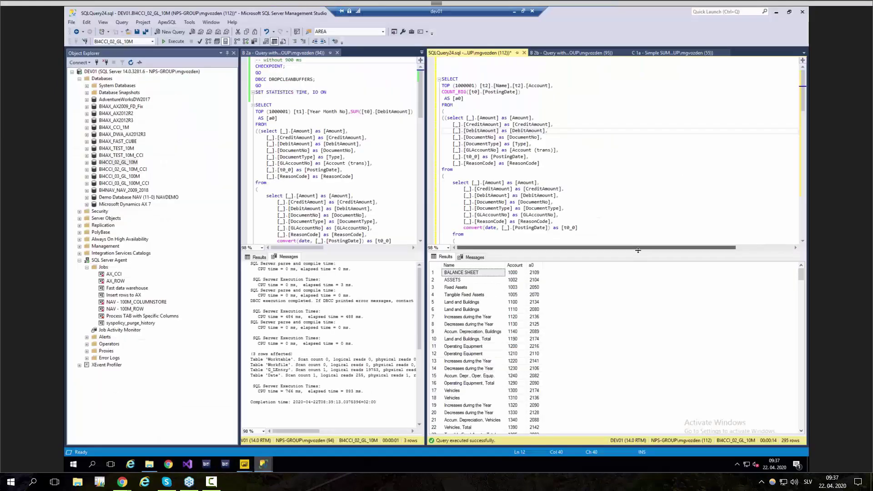
# Enlarge the SQLQuery24 editor and read through its inner and outer select lists down to the Year filter
pyautogui.moveTo(638, 252); pyautogui.dragTo(636, 350)
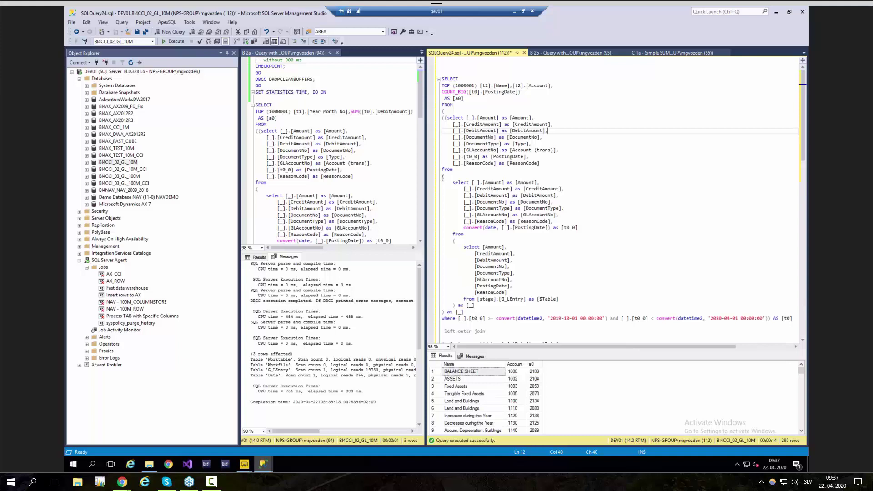
pyautogui.moveTo(425, 182); pyautogui.dragTo(348, 182)
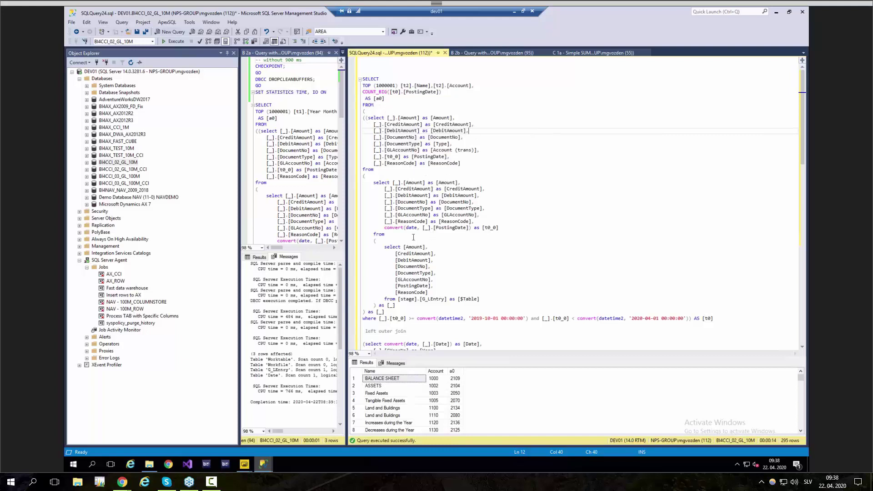
pyautogui.moveTo(409, 250); pyautogui.dragTo(436, 300)
pyautogui.moveTo(432, 189); pyautogui.dragTo(431, 215)
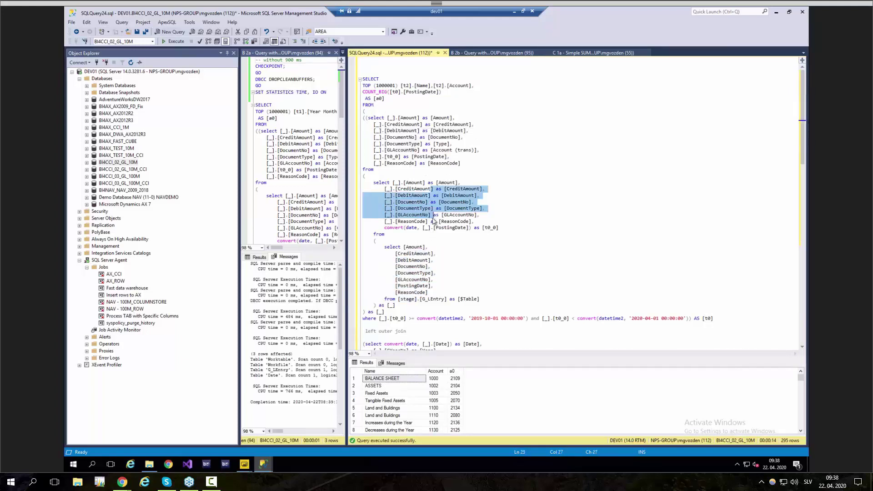
pyautogui.moveTo(422, 118); pyautogui.dragTo(426, 157)
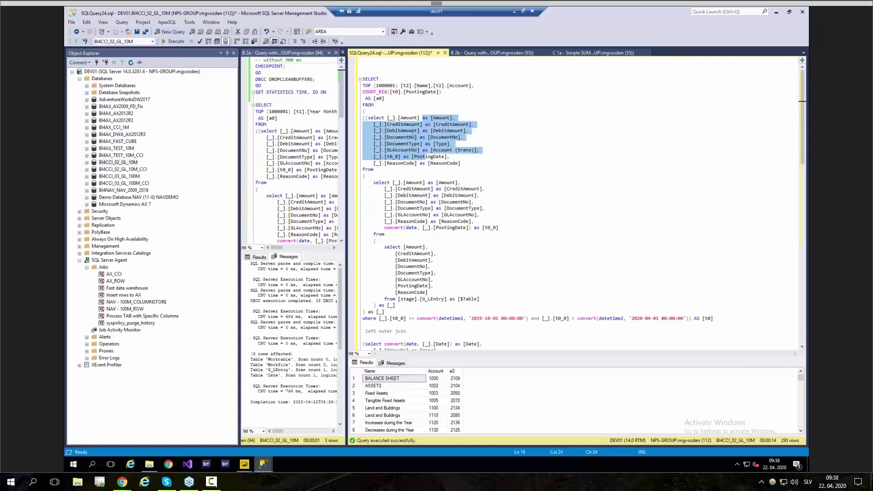
pyautogui.scroll(-2, 411, 204)
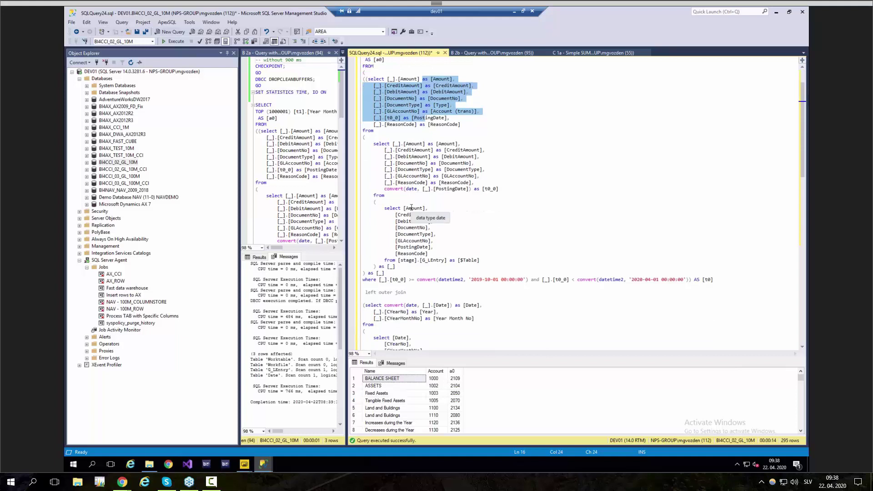
pyautogui.scroll(-6, 412, 208)
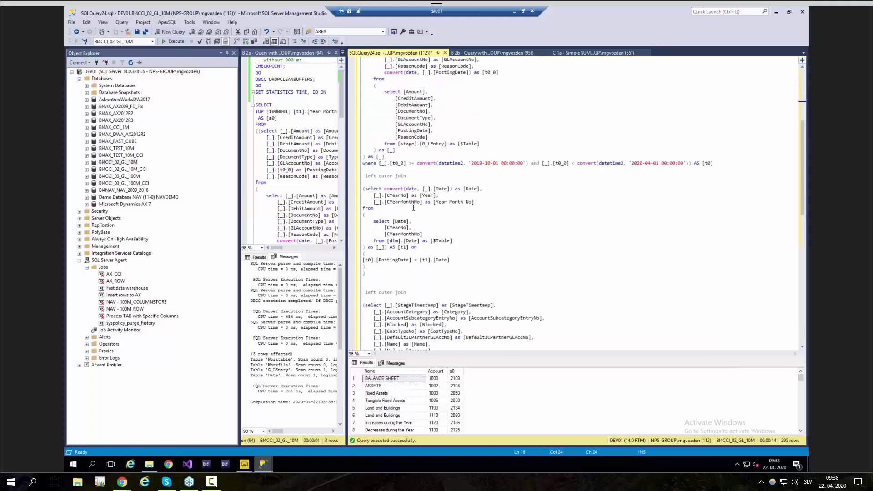
pyautogui.scroll(-9, 413, 207)
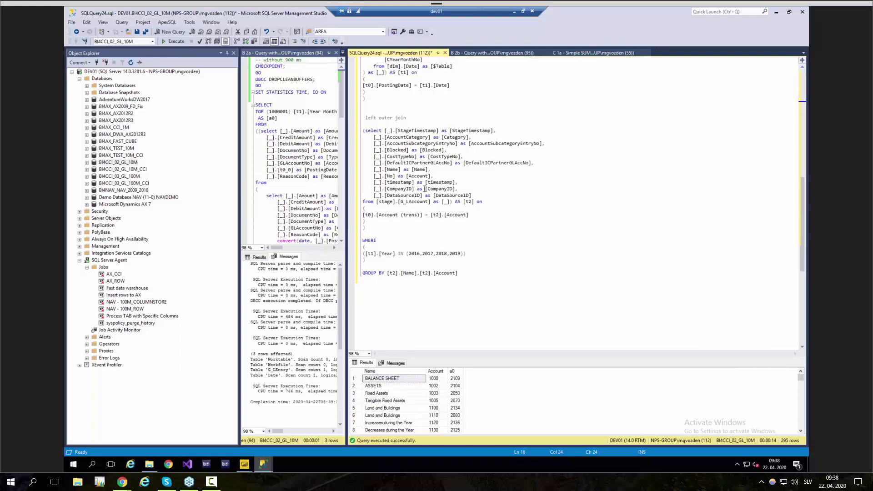
pyautogui.scroll(-1, 427, 207)
# Confirm the 295-row message, then select B 2a's CHECKPOINT through SET STATISTICS lines
pyautogui.click(395, 363)
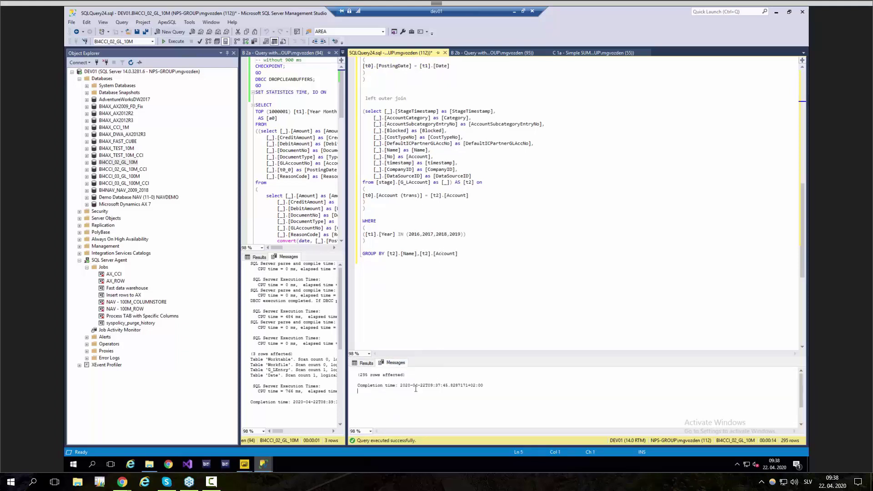
pyautogui.scroll(10, 399, 191)
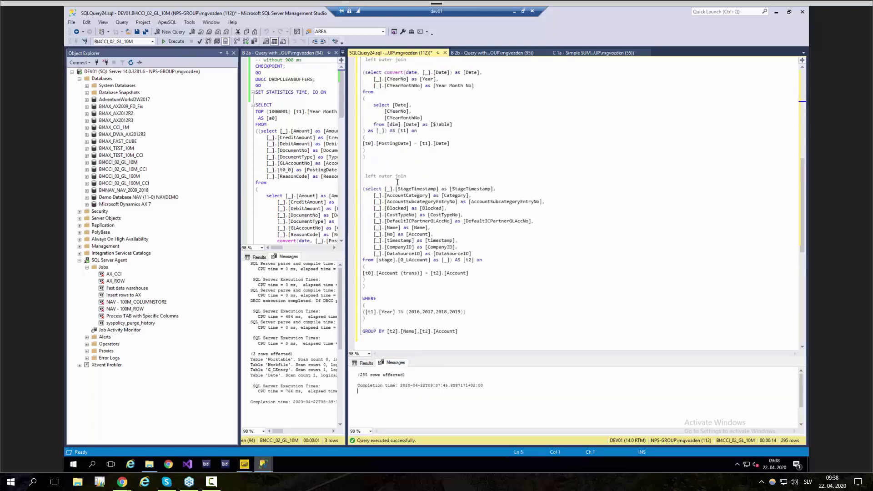
pyautogui.click(314, 86)
pyautogui.moveTo(332, 94); pyautogui.dragTo(255, 66)
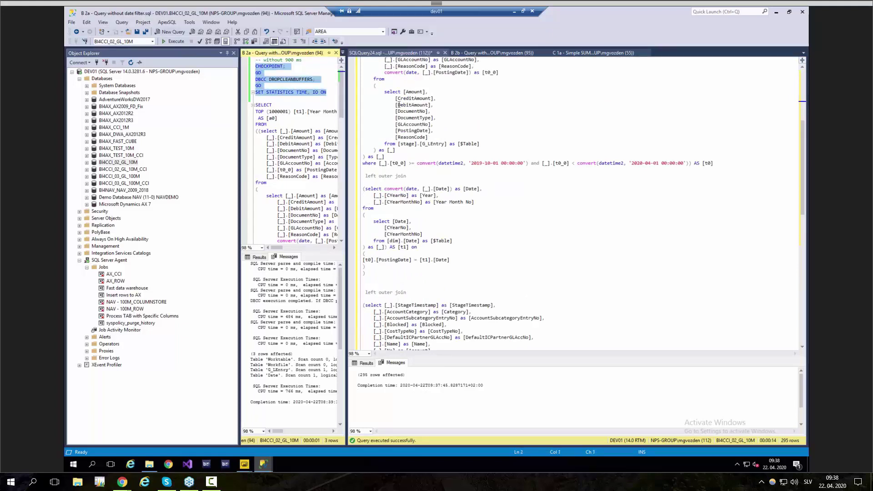
# Paste the cache-clearing and statistics lines at the top of SQLQuery24 and run it
pyautogui.click(602, 130)
pyautogui.hotkey('ctrl', 'Home')
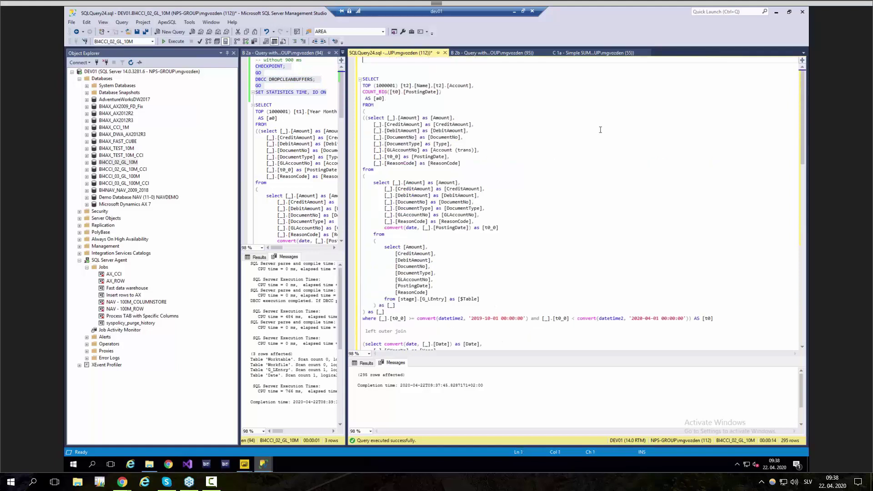
pyautogui.write('CHECKPOINT; GO DBCC DROPCLEANBUFFERS; GO SET STATISTICS TIME, IO ON')
pyautogui.press('F5')
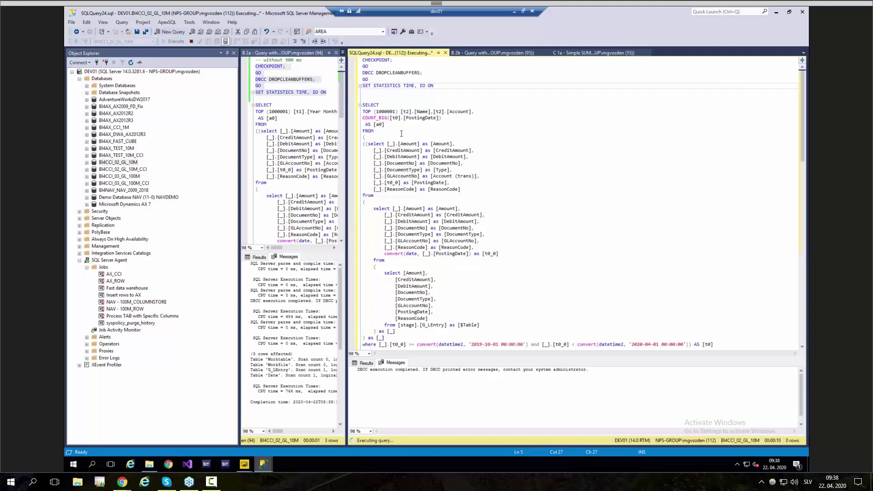
# Review the statistics messages: 320911 G_LEntry reads, CPU 7593 ms, elapsed 11806 ms; narrow the pane
pyautogui.scroll(-2, 450, 240)
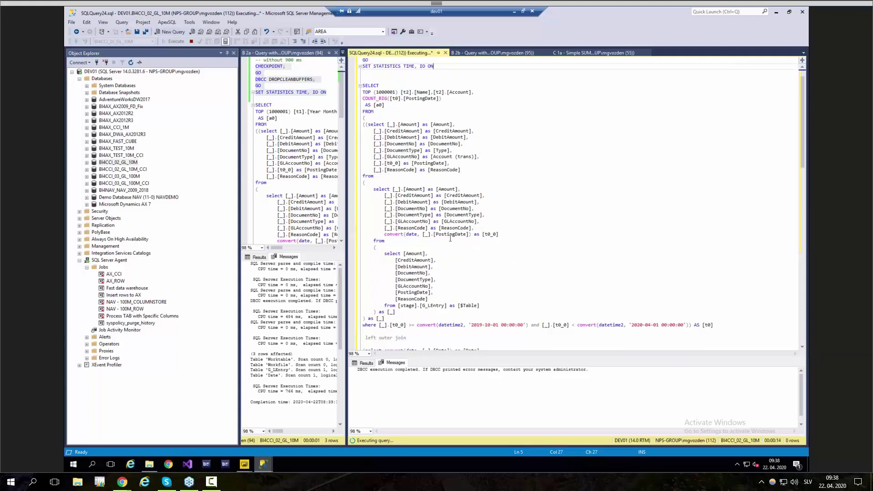
pyautogui.scroll(-3, 450, 239)
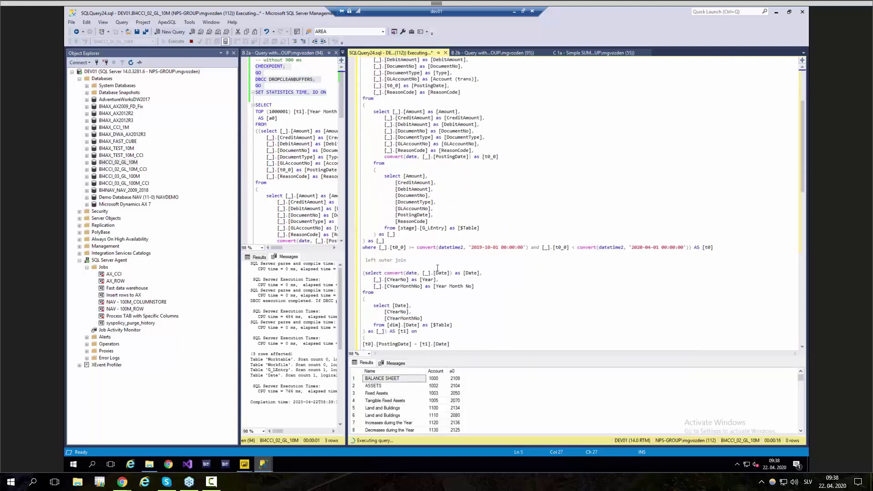
pyautogui.click(391, 364)
pyautogui.scroll(-1, 439, 346)
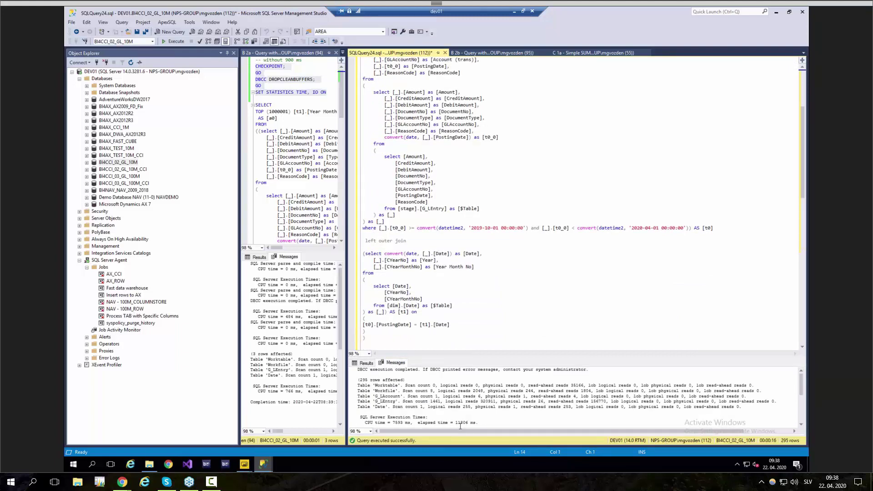
pyautogui.doubleClick(487, 402)
pyautogui.moveTo(456, 385); pyautogui.dragTo(475, 391)
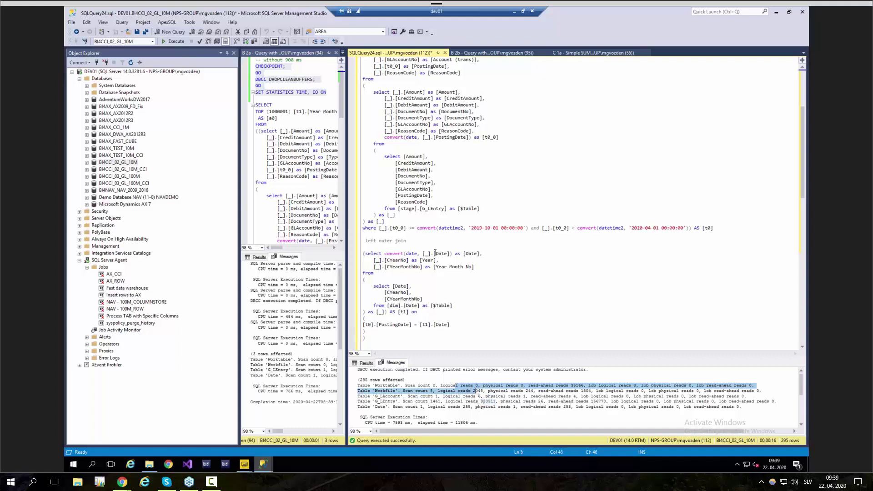
pyautogui.scroll(1, 432, 190)
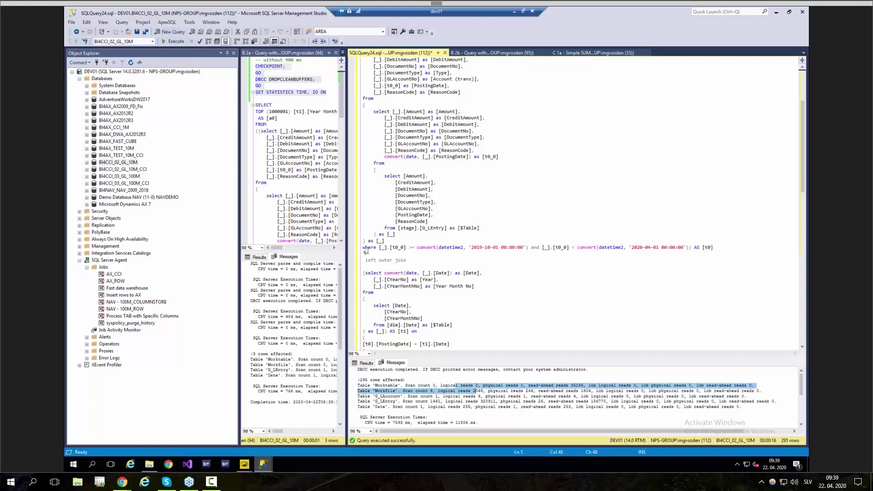
pyautogui.moveTo(366, 251); pyautogui.dragTo(518, 231)
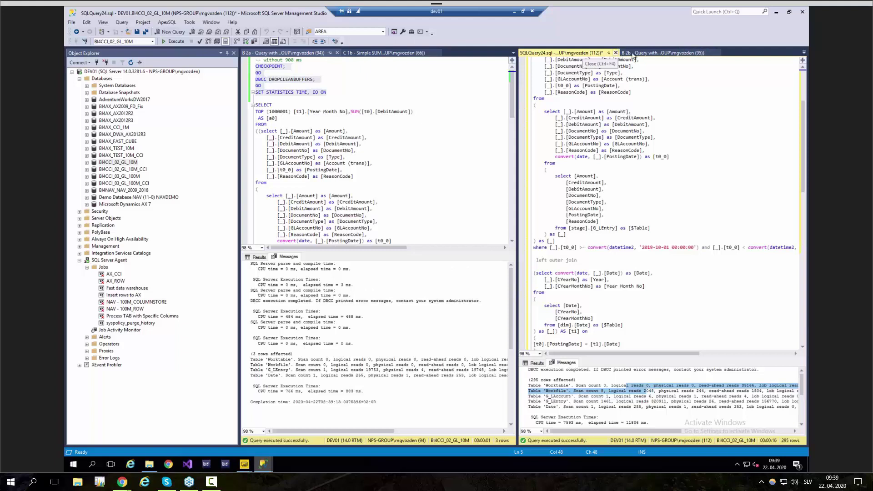
# Glance at the B 2b date-filtered query, then return to the B 2a query without date filter
pyautogui.click(637, 53)
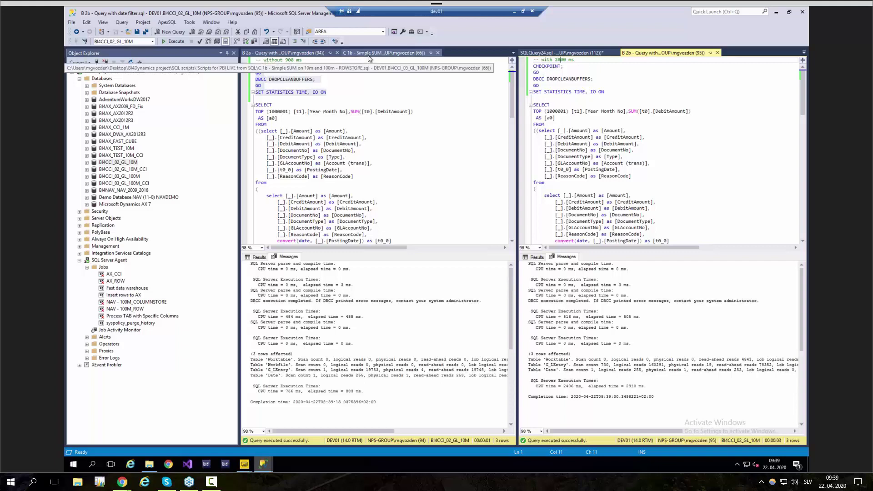
pyautogui.click(287, 53)
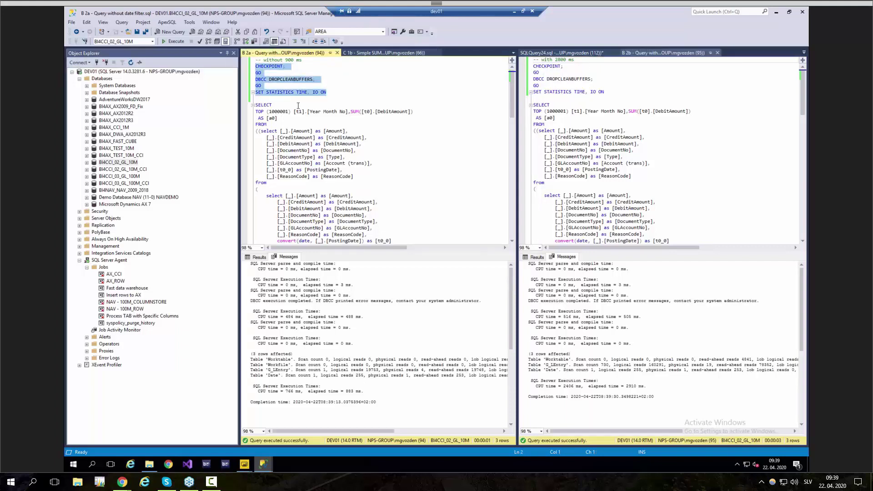
pyautogui.click(324, 89)
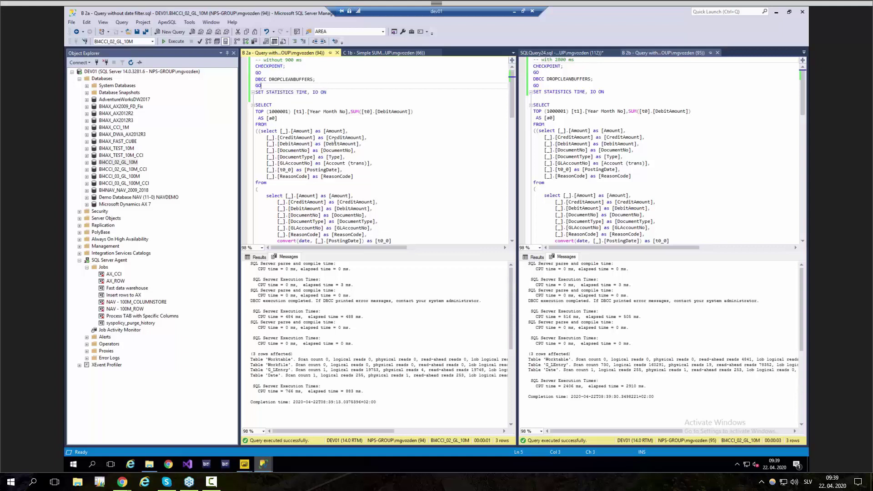
# Highlight B 2a's WHERE date conditions through its GROUP BY clause
pyautogui.scroll(-8, 349, 164)
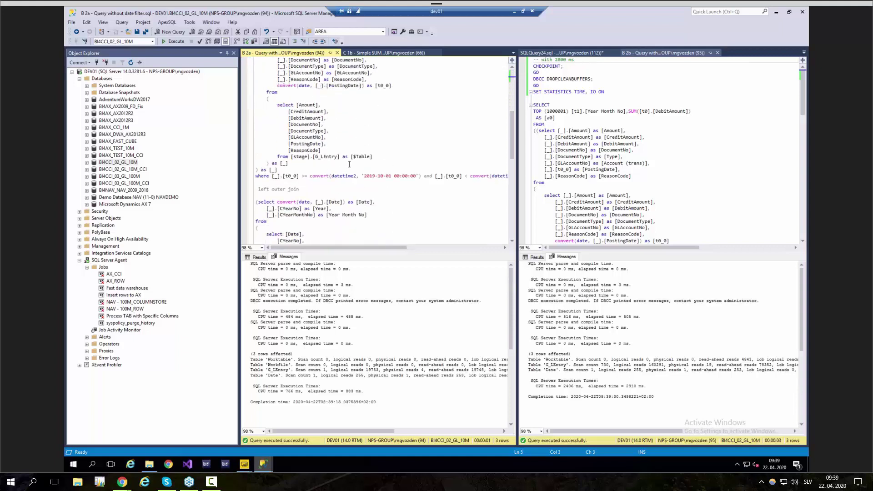
pyautogui.scroll(-6, 349, 164)
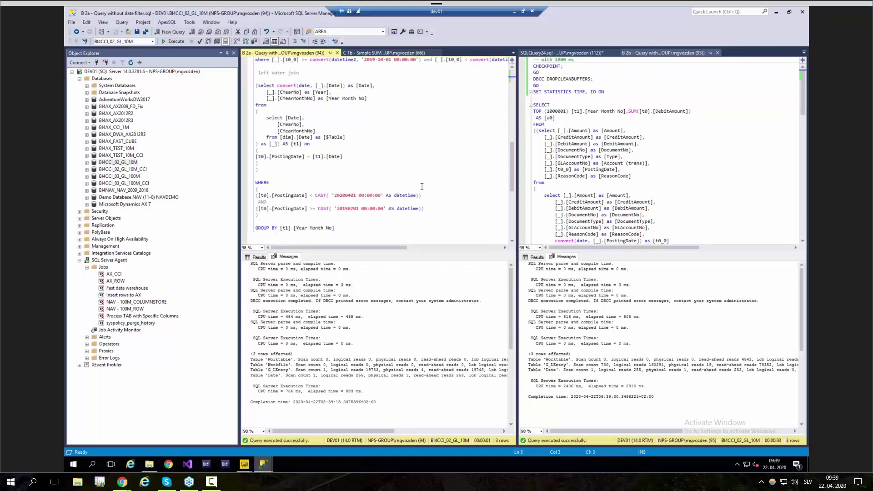
pyautogui.scroll(-1, 387, 177)
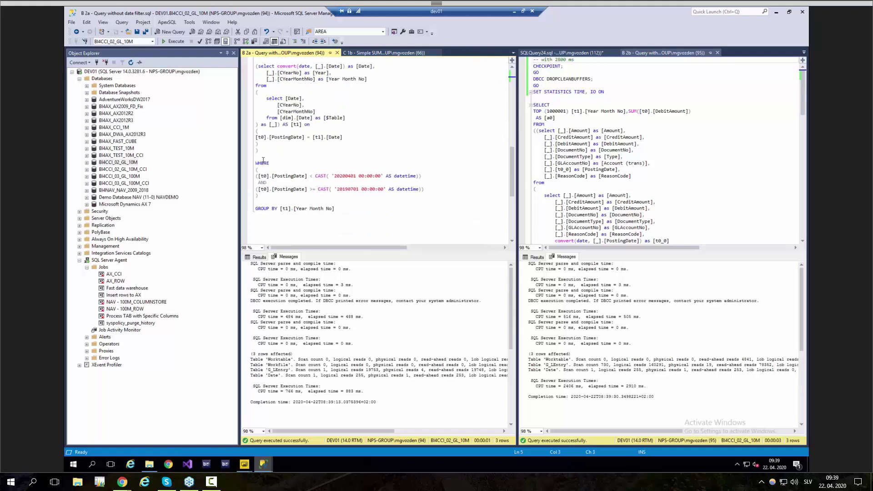
pyautogui.moveTo(263, 160); pyautogui.dragTo(350, 205)
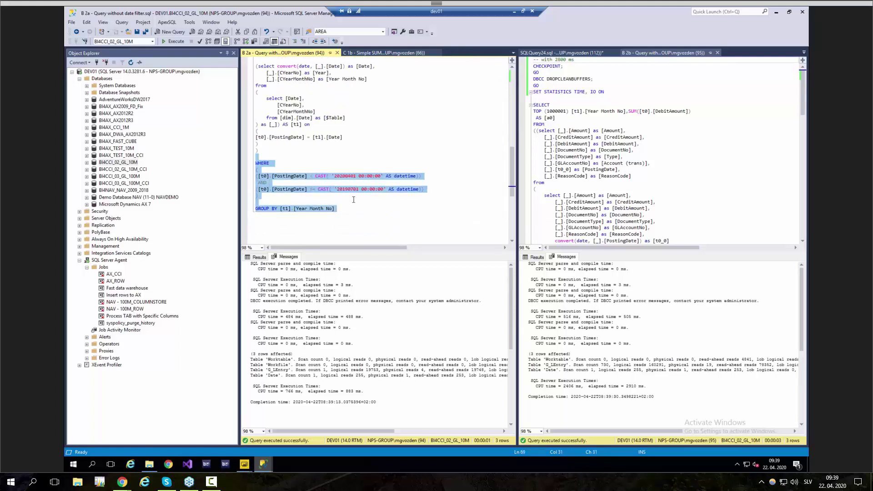
pyautogui.press('Up')
pyautogui.moveTo(262, 160); pyautogui.dragTo(341, 216)
# In B 2b, highlight the extra Year IN (2019,2018) condition and the two PostingDate range conditions
pyautogui.click(563, 163)
pyautogui.scroll(-10, 563, 163)
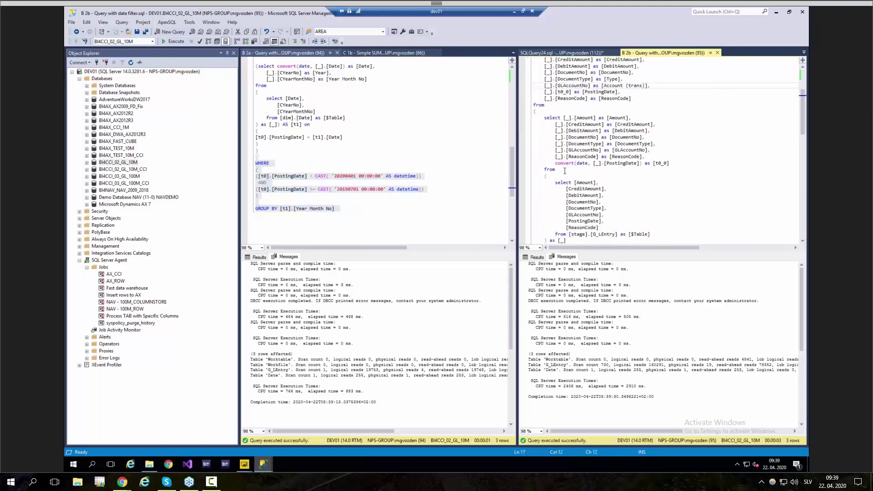
pyautogui.scroll(-4, 566, 176)
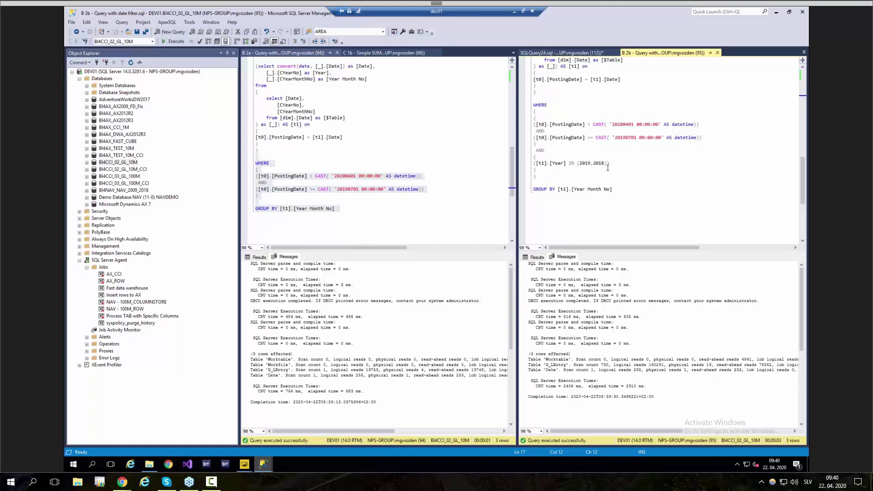
pyautogui.moveTo(611, 165); pyautogui.dragTo(533, 166)
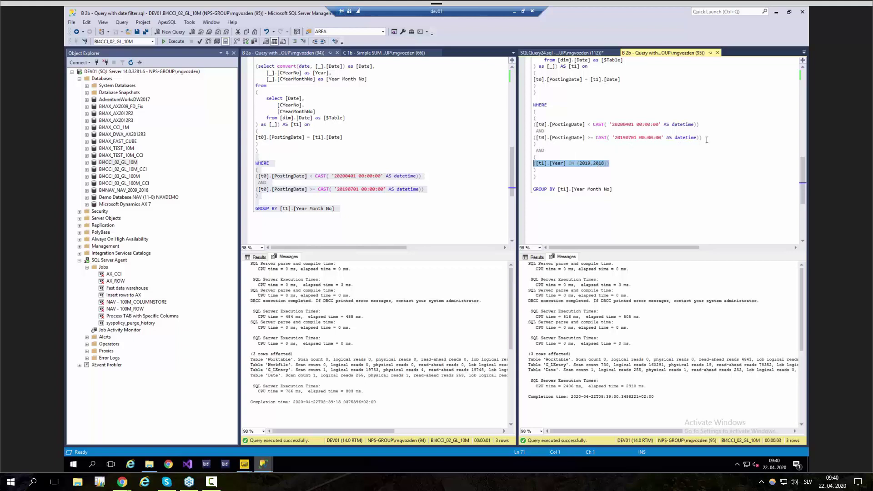
pyautogui.moveTo(707, 139); pyautogui.dragTo(537, 118)
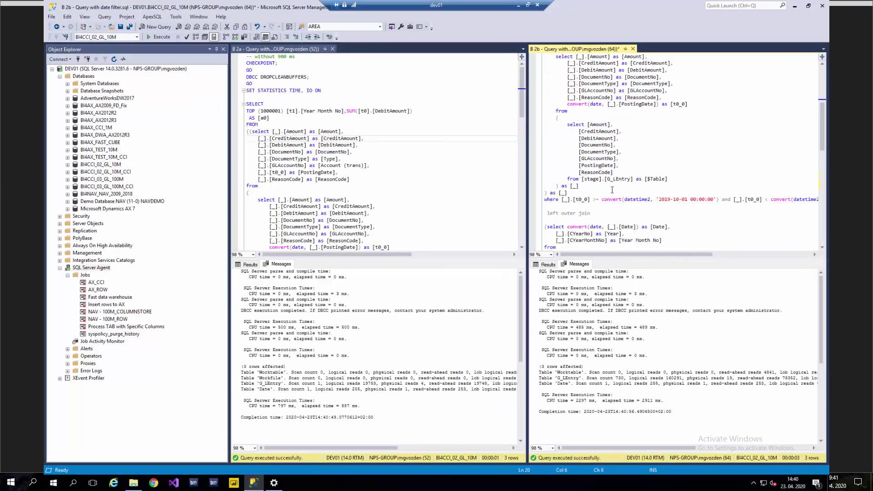
# Comment out the WHERE opening parenthesis line and the AND Year IN (2019,2018) lines
pyautogui.scroll(-3, 610, 188)
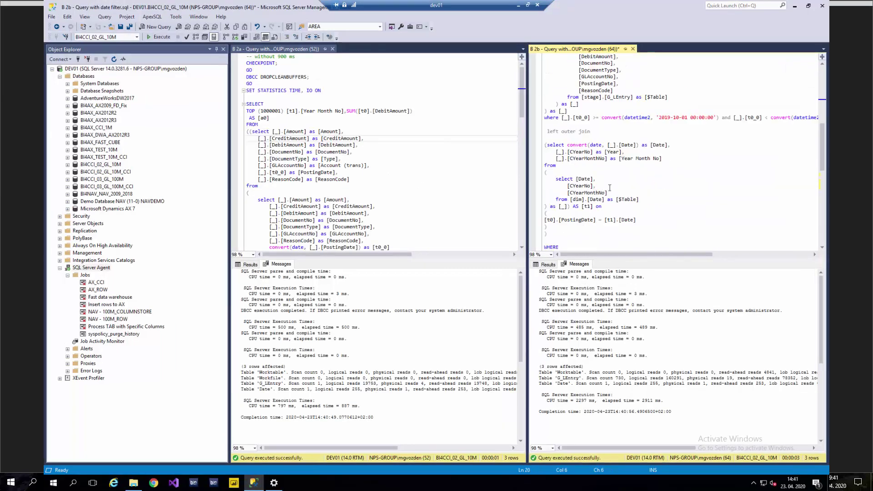
pyautogui.scroll(-9, 610, 188)
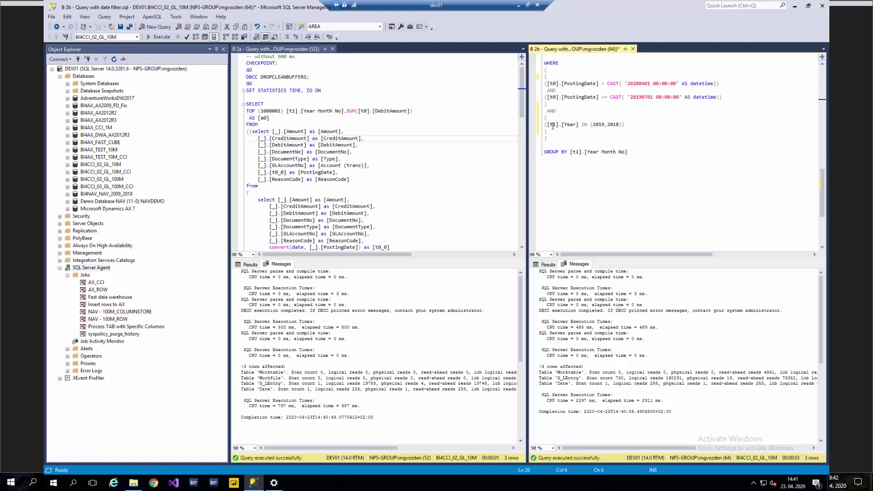
pyautogui.click(551, 80)
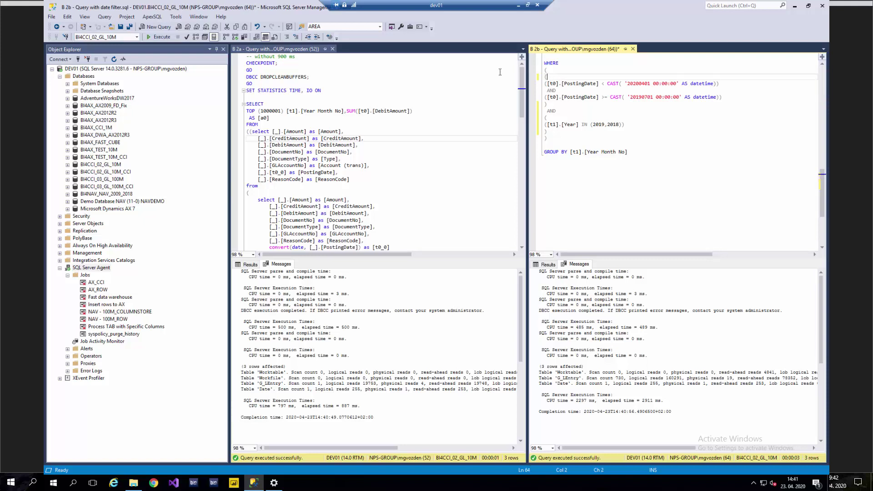
pyautogui.click(286, 38)
pyautogui.click(552, 111)
pyautogui.moveTo(551, 111); pyautogui.dragTo(547, 139)
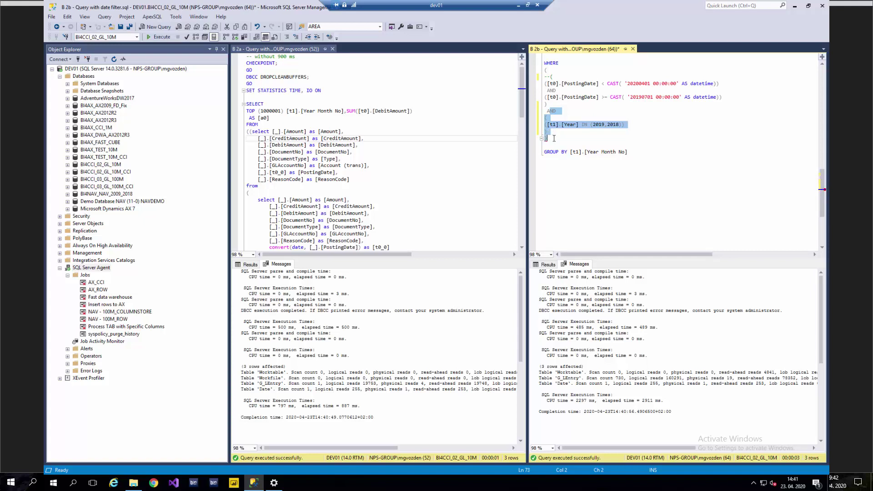
pyautogui.click(295, 37)
# Rerun the query without the Year filter and check its new 874 ms elapsed timing
pyautogui.click(610, 167)
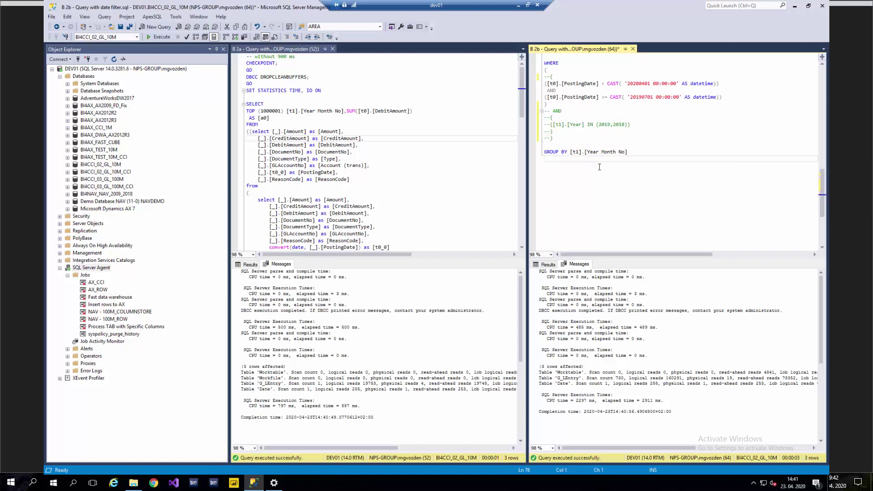
pyautogui.press('F5')
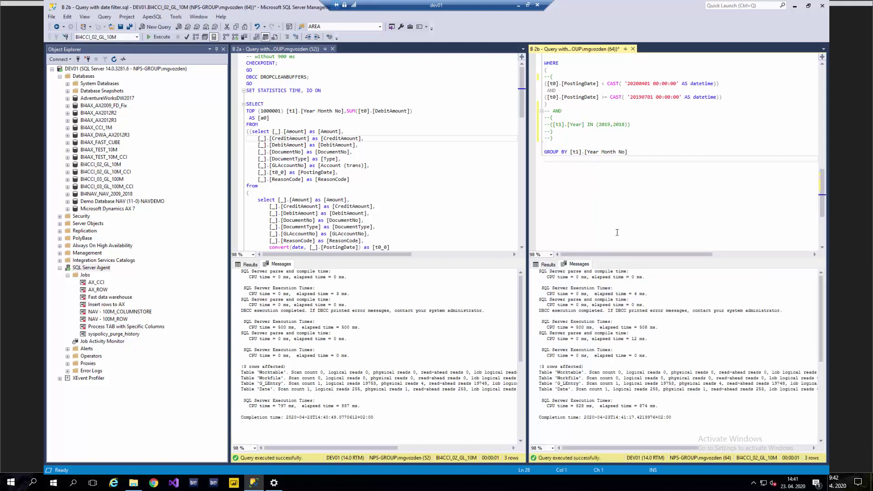
pyautogui.click(630, 320)
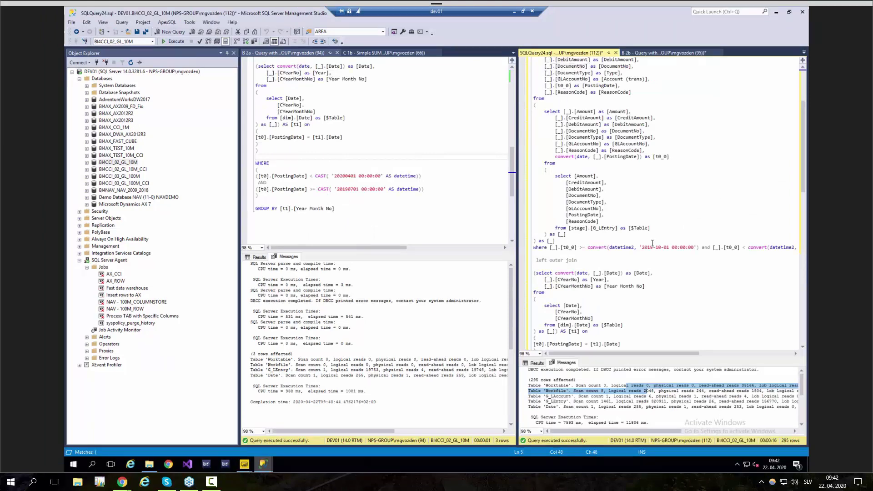
# Comment out SQLQuery24's WHERE Year IN (2016,2017,2018,2019) filter block
pyautogui.scroll(-7, 617, 256)
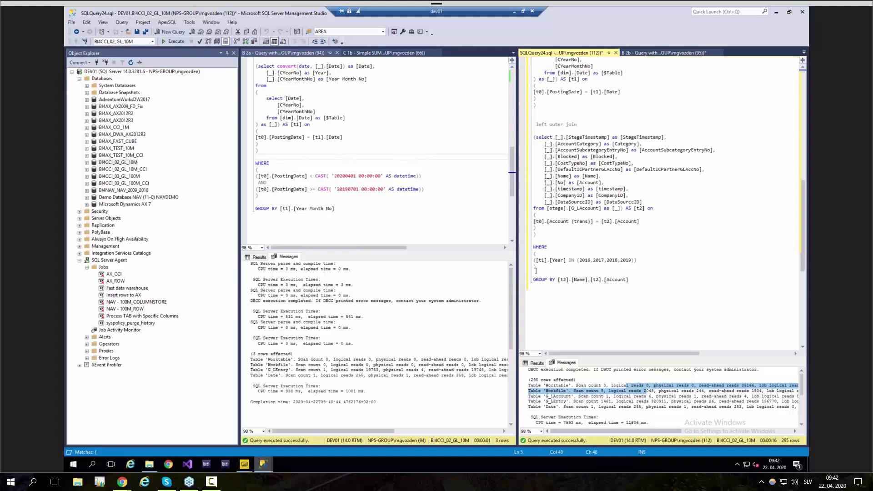
pyautogui.moveTo(536, 269); pyautogui.dragTo(533, 247)
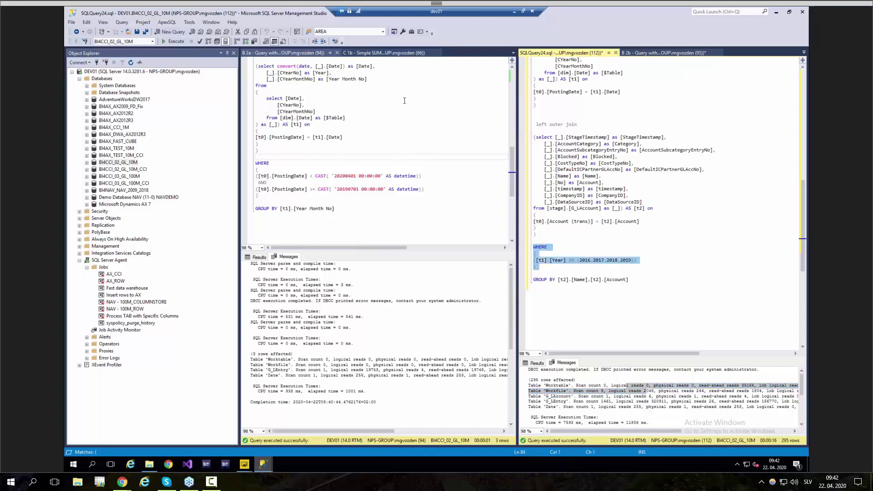
pyautogui.click(295, 41)
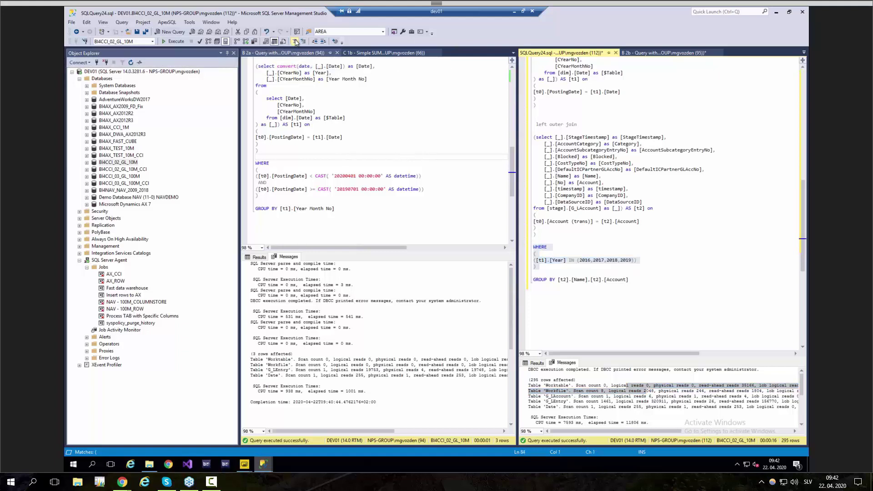
pyautogui.click(659, 261)
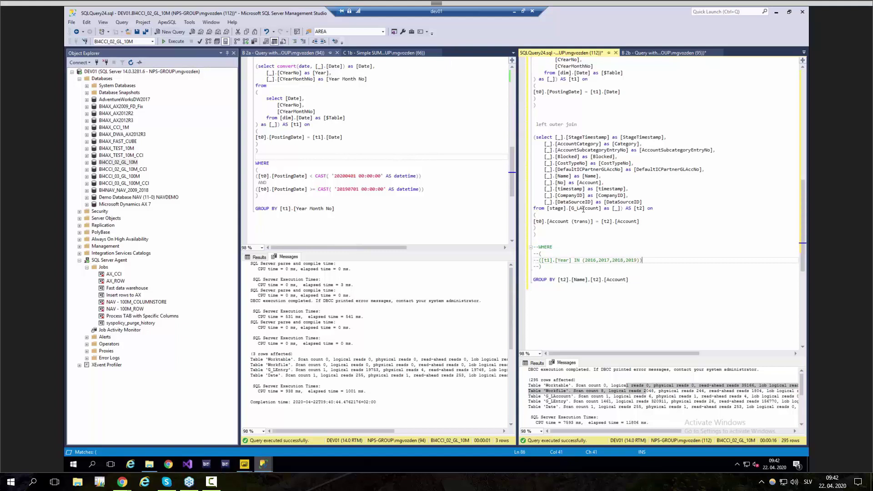
# Rerun SQLQuery24 and read its timings in Messages: 2636 ms CPU, 1428 ms elapsed
pyautogui.press('F5')
pyautogui.click(583, 209)
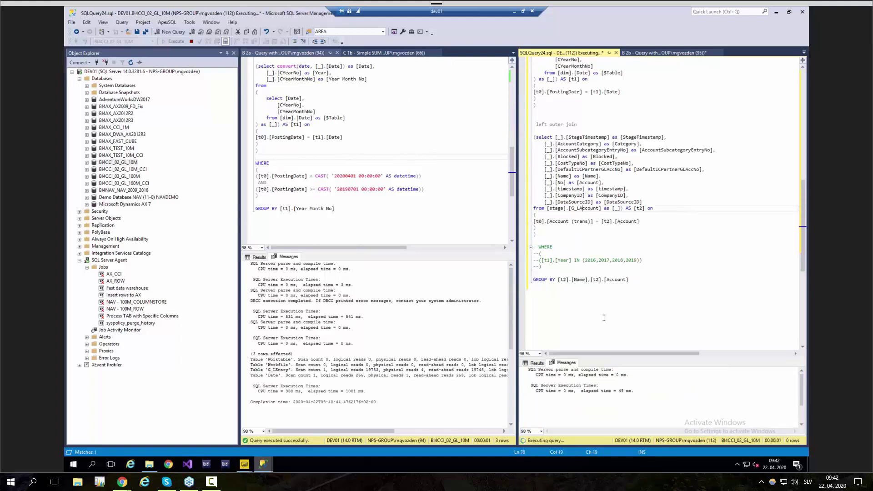
pyautogui.scroll(-1, 608, 325)
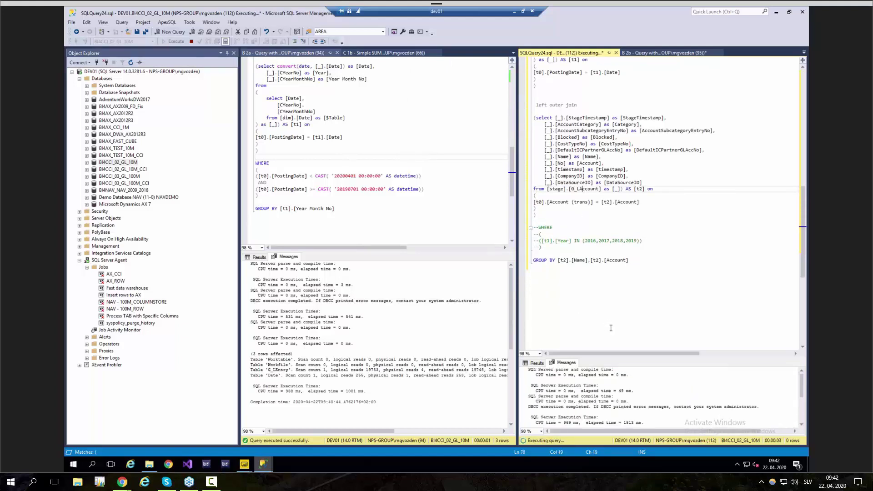
pyautogui.click(568, 364)
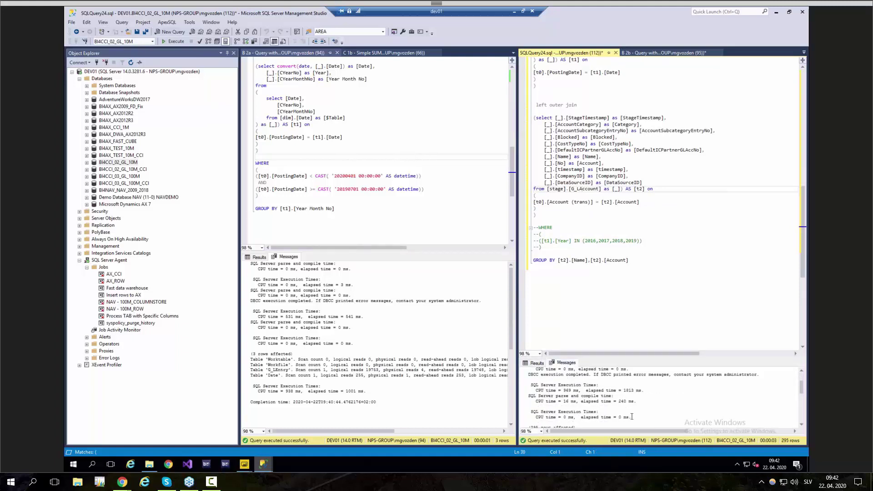
pyautogui.scroll(-5, 632, 411)
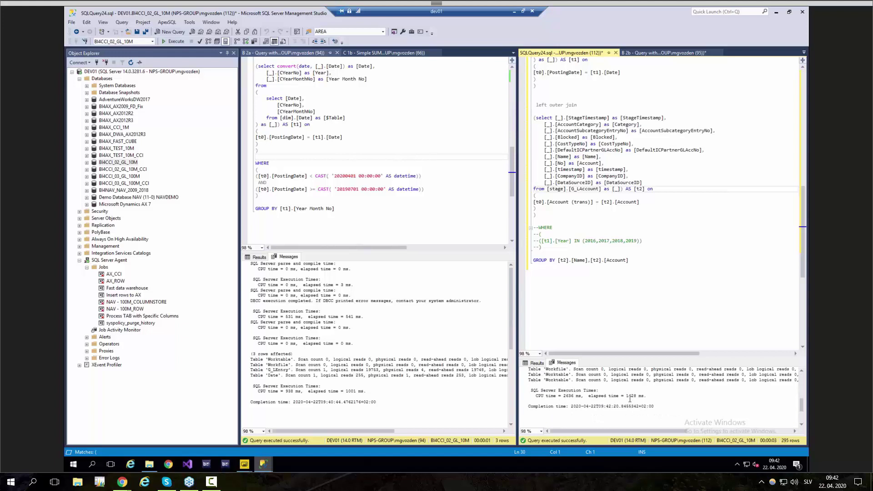
pyautogui.moveTo(243, 465)
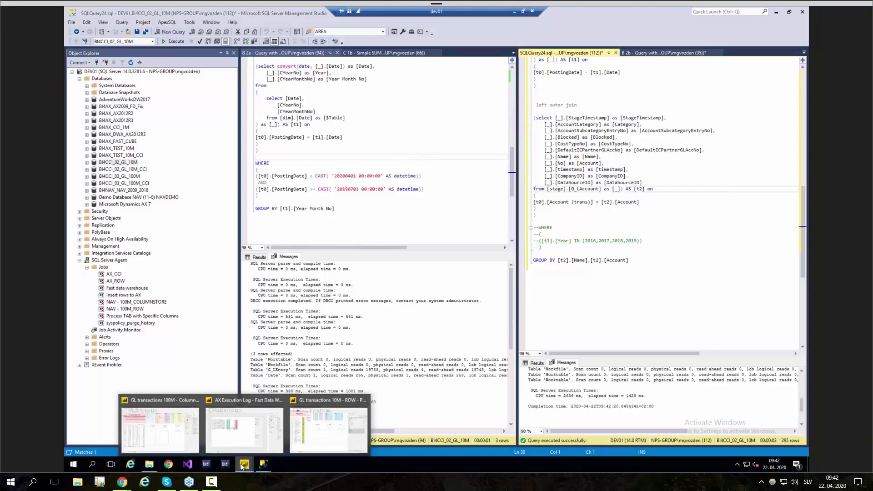
# Bring up the GL transactions 10M - ROW report and expand its Filters pane to see the page-level Year filter
pyautogui.click(330, 433)
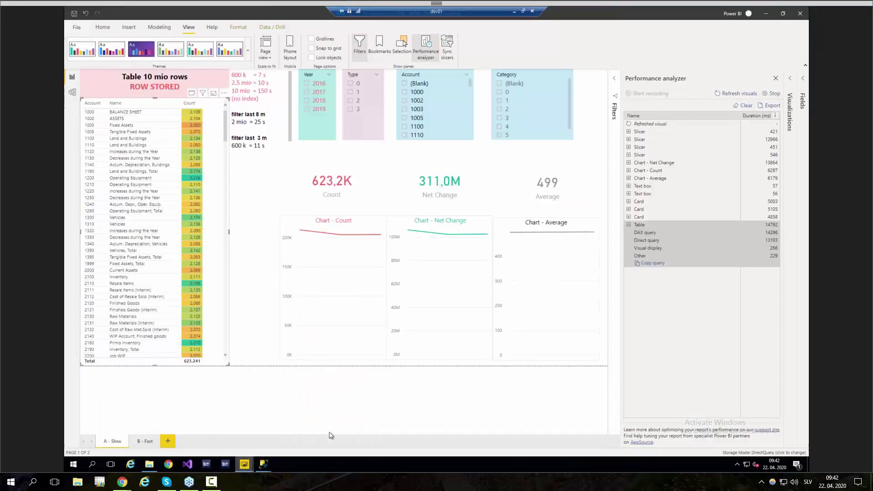
pyautogui.click(614, 82)
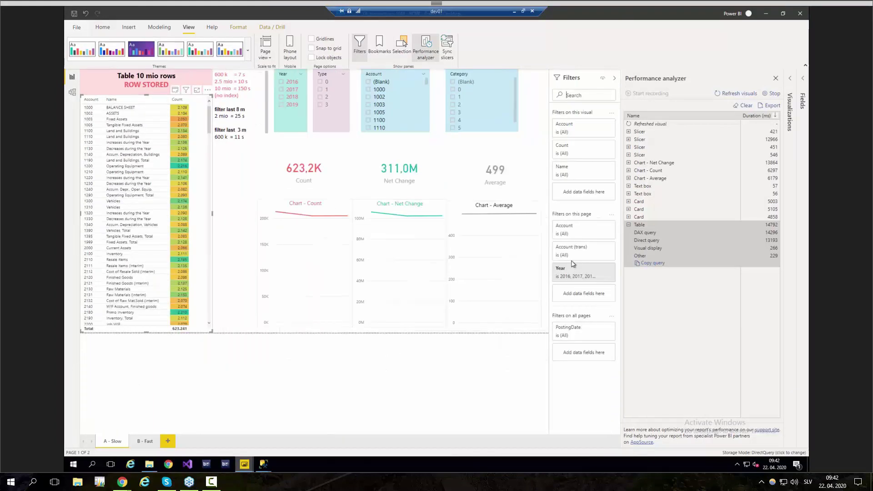